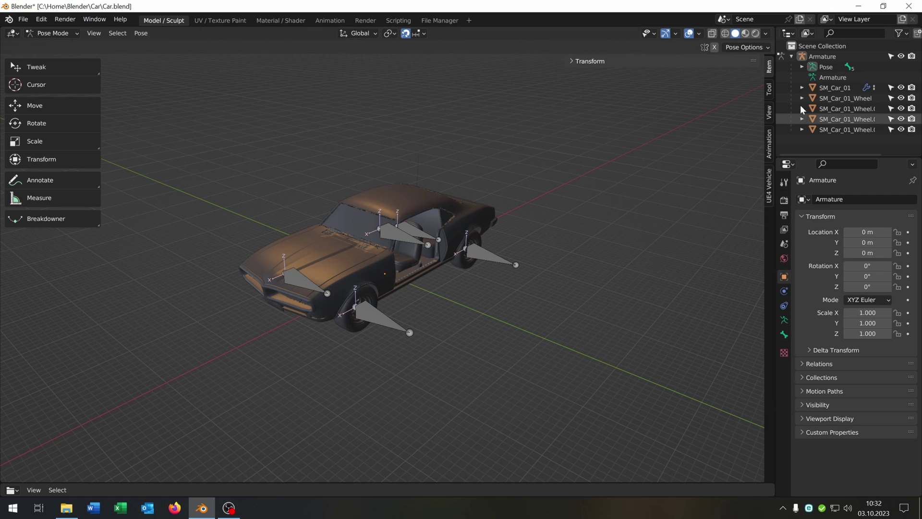
Examine the rigged car's body mesh, wheel meshes and armature bones from several angles, and bring up the UE4 Vehicle rigging options
click(842, 89)
click(851, 98)
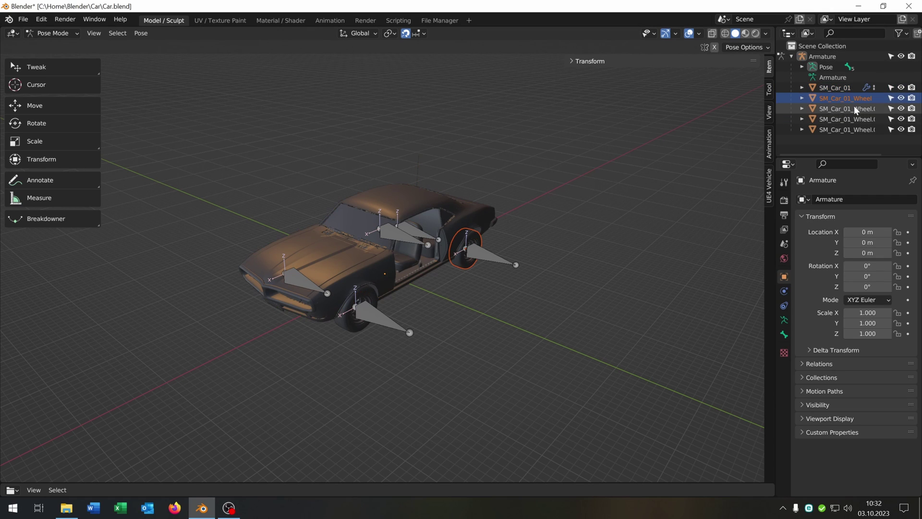
click(850, 89)
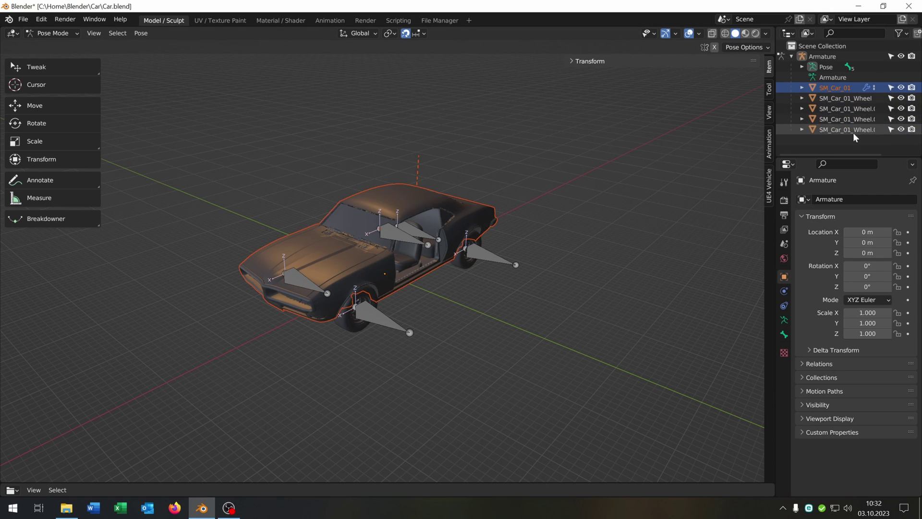
click(838, 146)
middle_drag(530, 270, 459, 333)
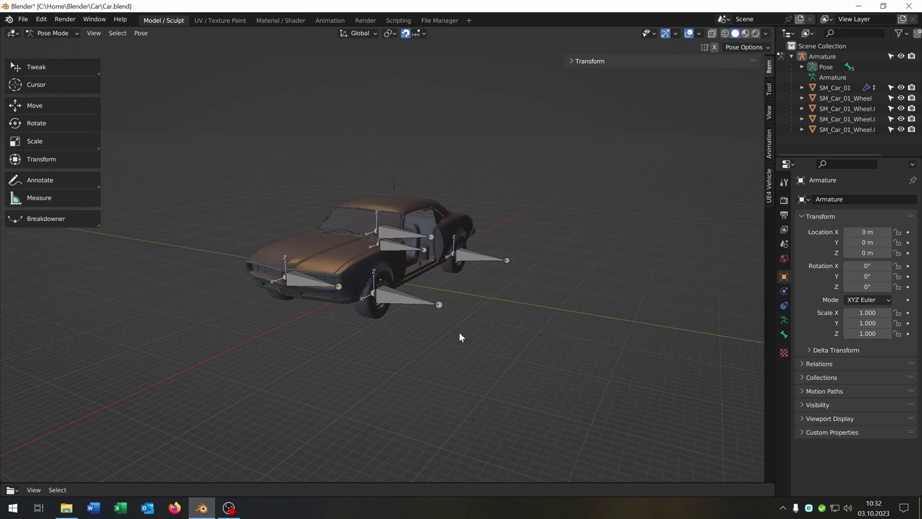
middle_drag(354, 303, 418, 307)
middle_drag(347, 239, 365, 226)
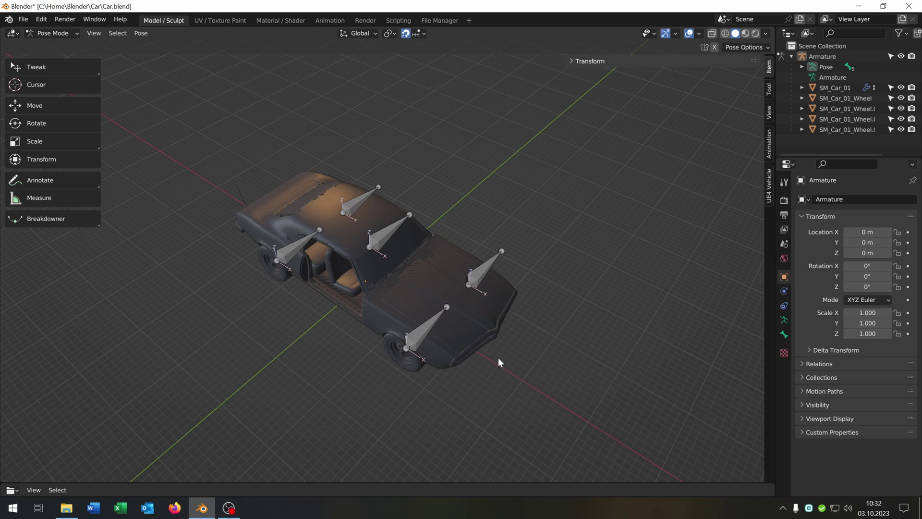
middle_drag(498, 359, 702, 187)
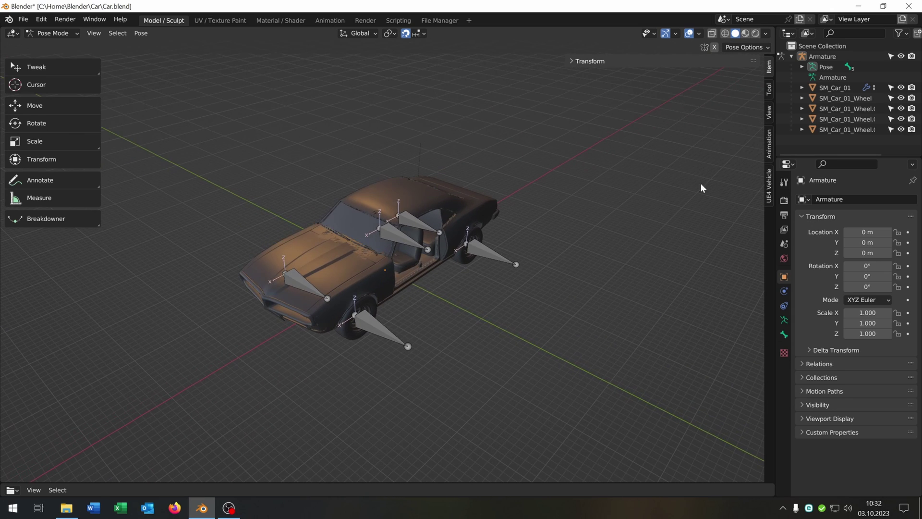
click(770, 197)
click(583, 62)
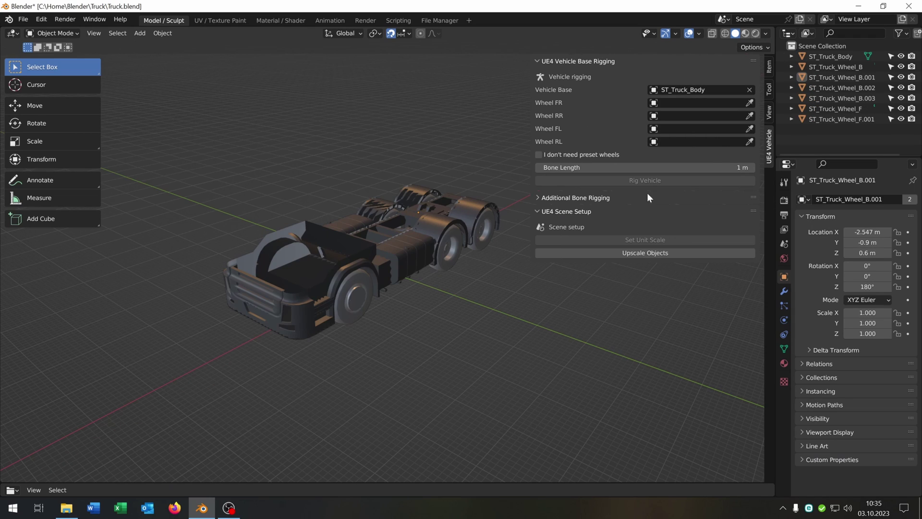
Rig the truck on base ST_Truck_Body without preset wheels, using the custom wheels FL, RL1, RL2, FR, RR1 and RR2
click(833, 57)
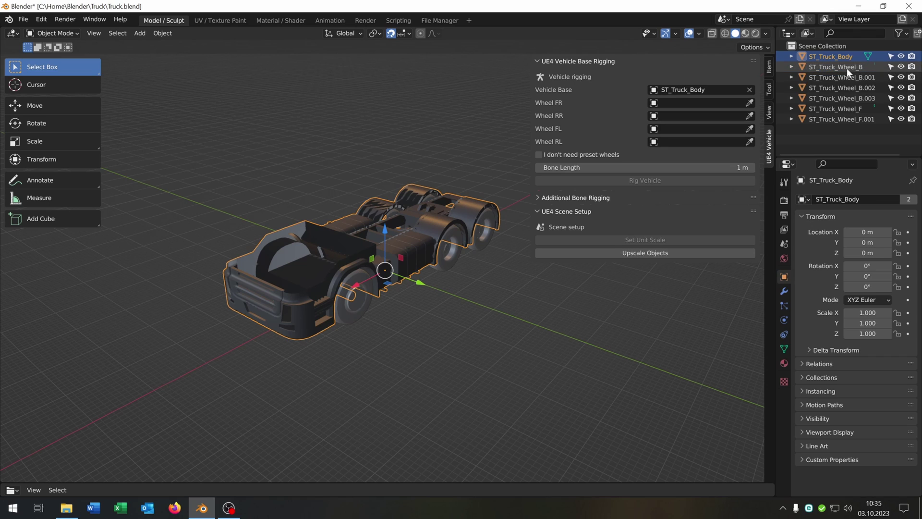
click(846, 68)
click(850, 77)
click(453, 326)
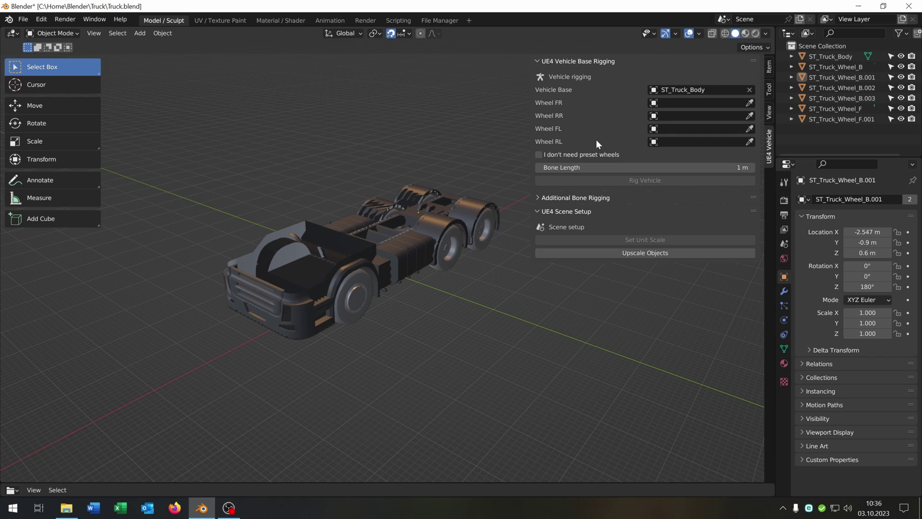
click(583, 156)
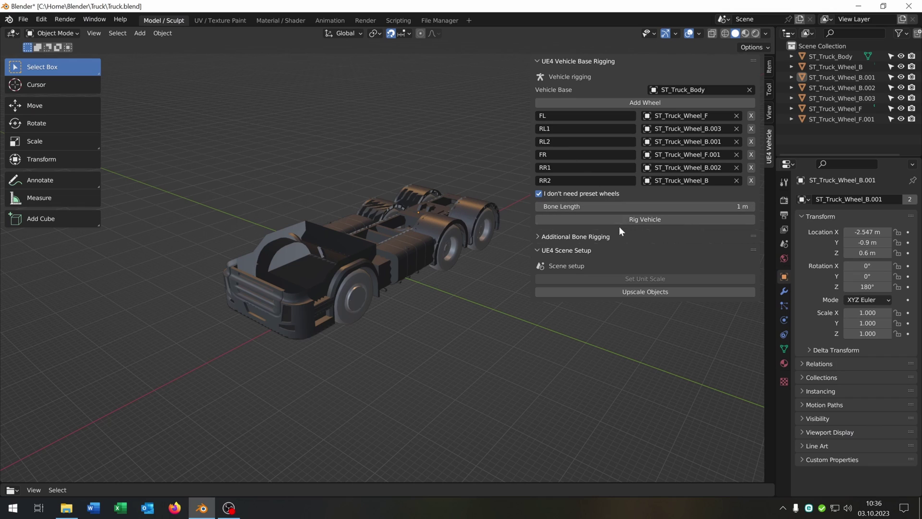
click(647, 219)
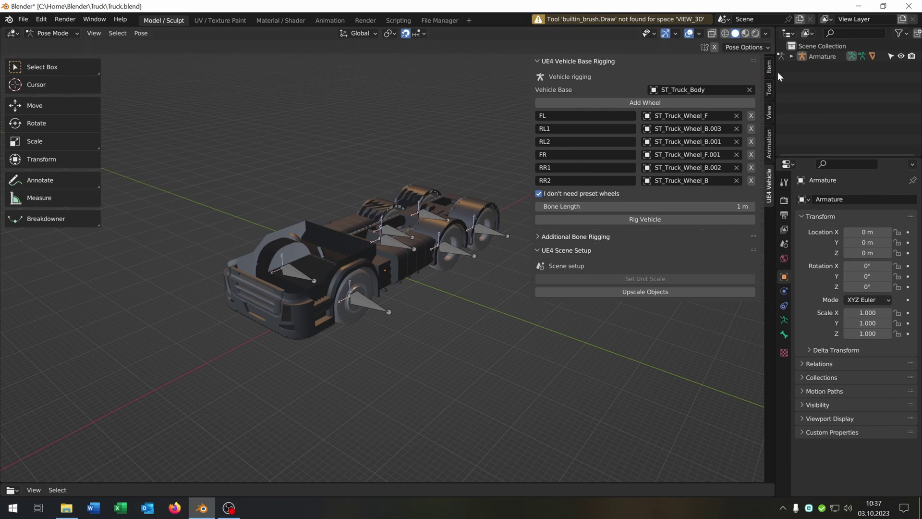
Delete all ST_Truck_Wheel meshes under the armature, keeping only ST_Truck_Body
click(791, 56)
click(862, 93)
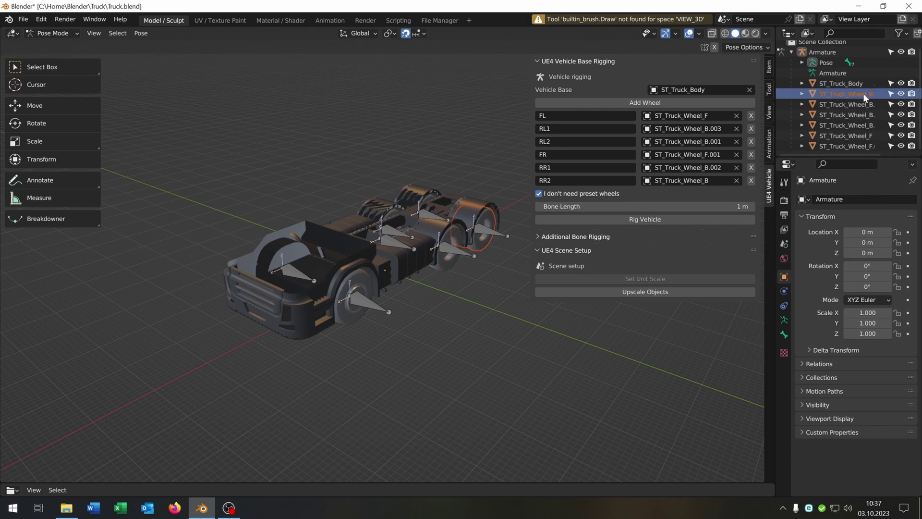
shift+click(856, 143)
key(x)
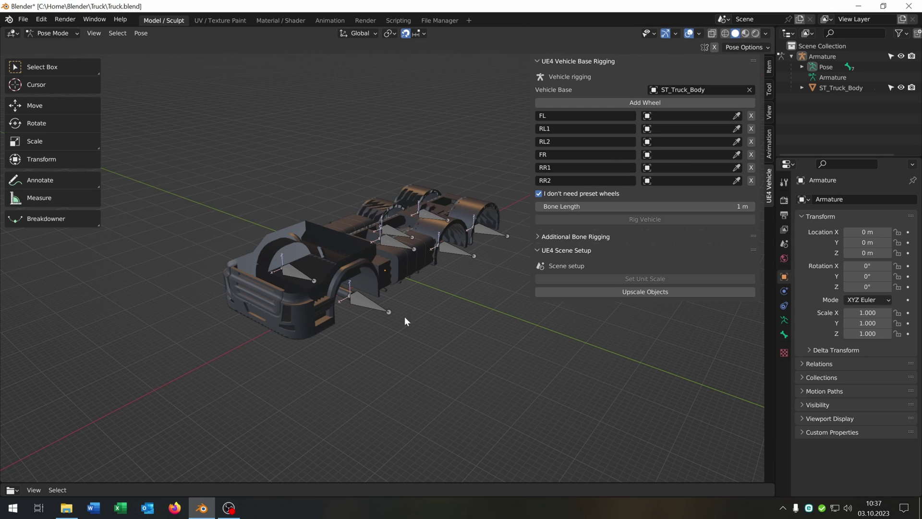
Start an FBX export of the truck limited to the Armature and Mesh object types
click(23, 19)
mouse_move(59, 171)
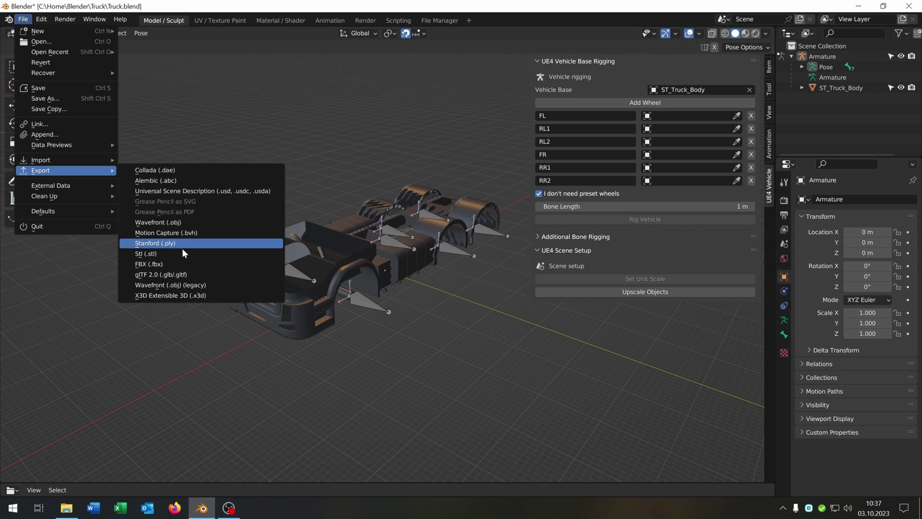
click(175, 264)
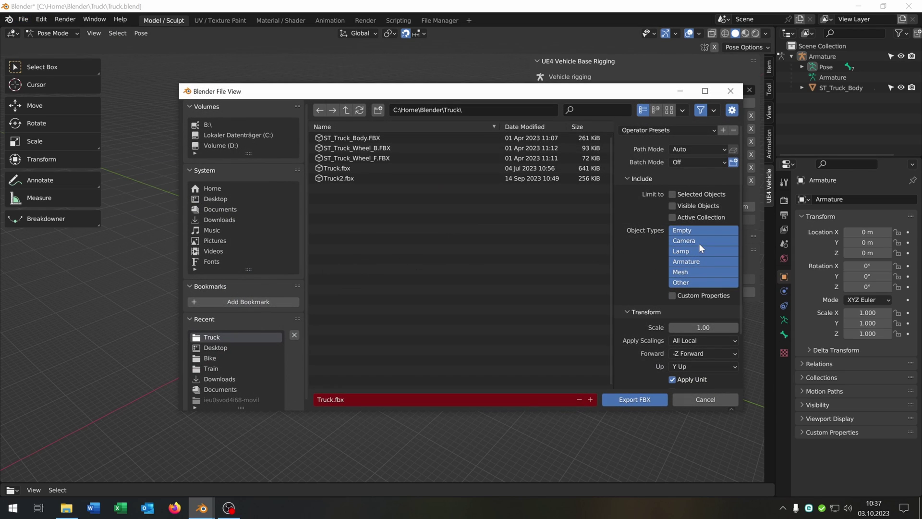
click(696, 262)
shift+click(691, 272)
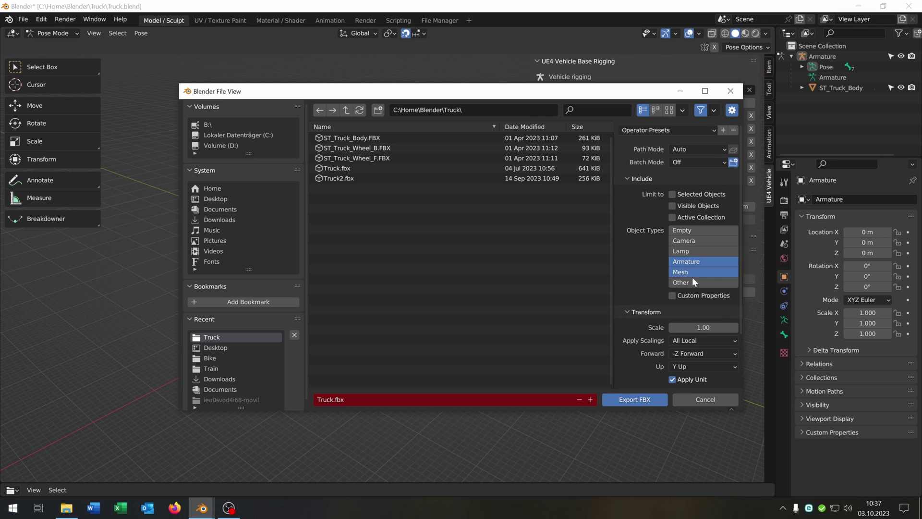
Set the export axes to X Forward and Z Up, and export the truck as Truck.fbx
click(704, 353)
click(706, 341)
click(704, 366)
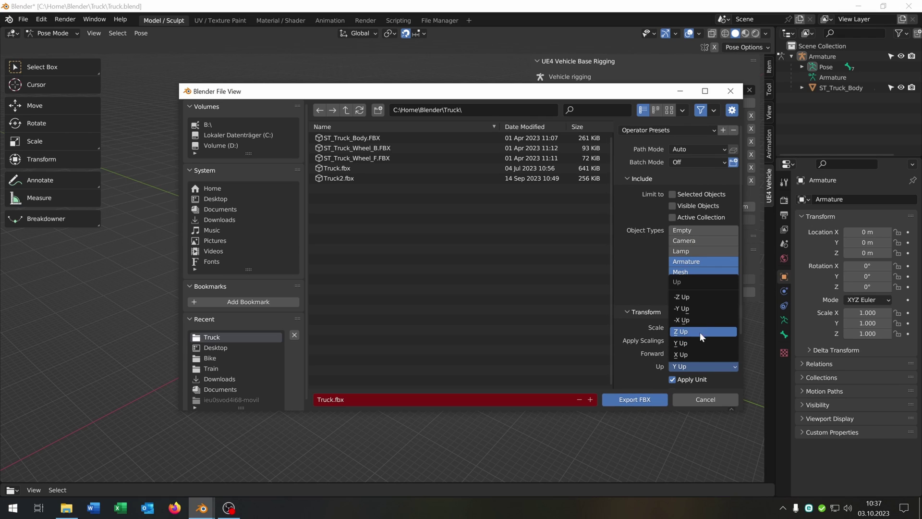
click(699, 332)
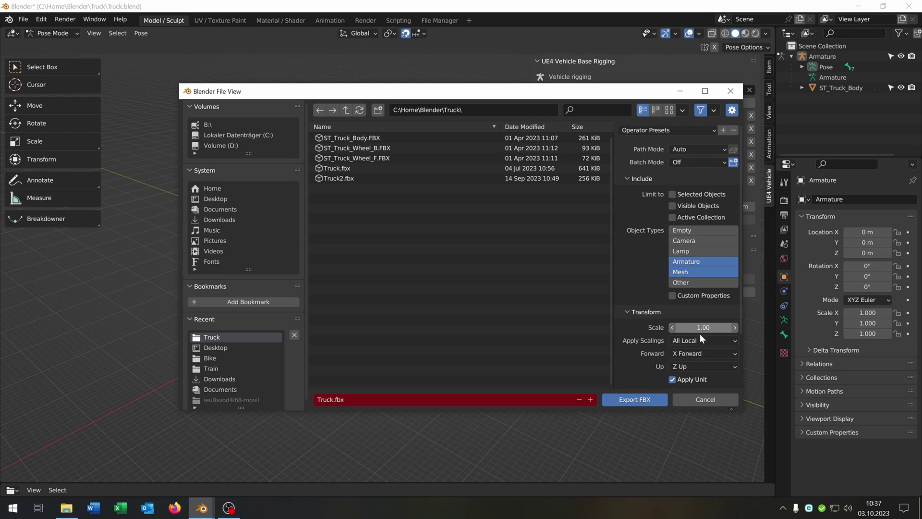
click(635, 399)
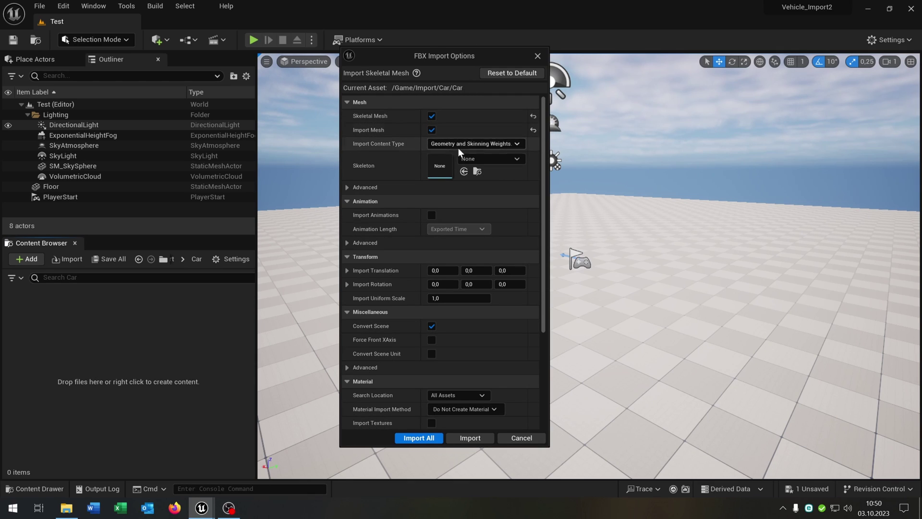
In Unreal Editor, check the FBX import options, import the car as a skeletal mesh into /Game/Import/Car, and dismiss the message log
scroll(506, 276, down, 3)
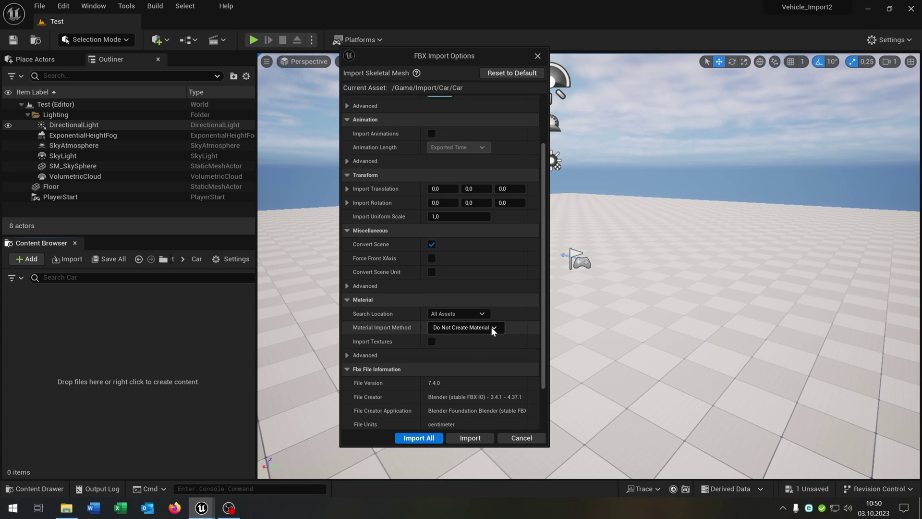
scroll(494, 329, up, 2)
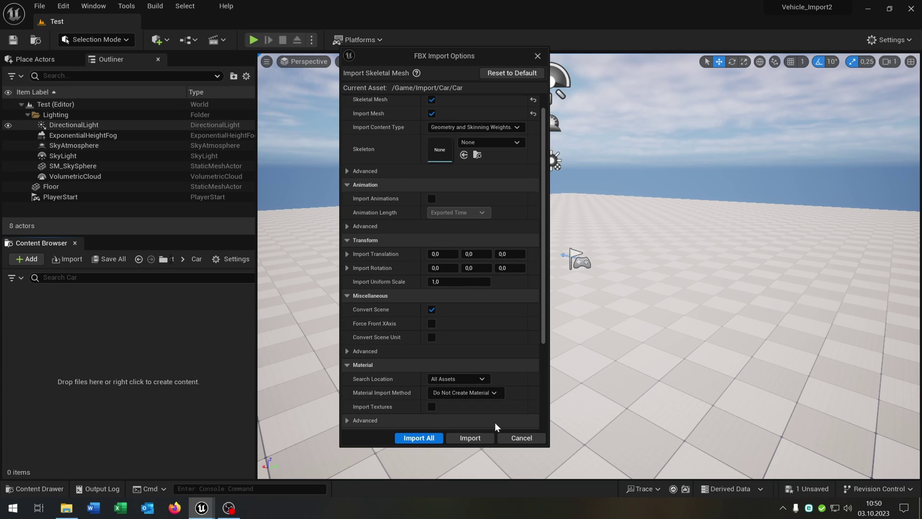
click(470, 438)
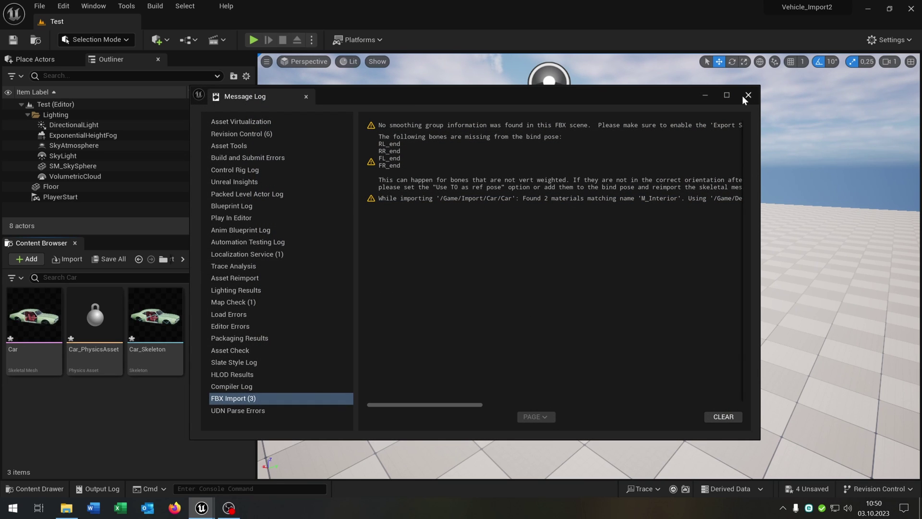
click(745, 96)
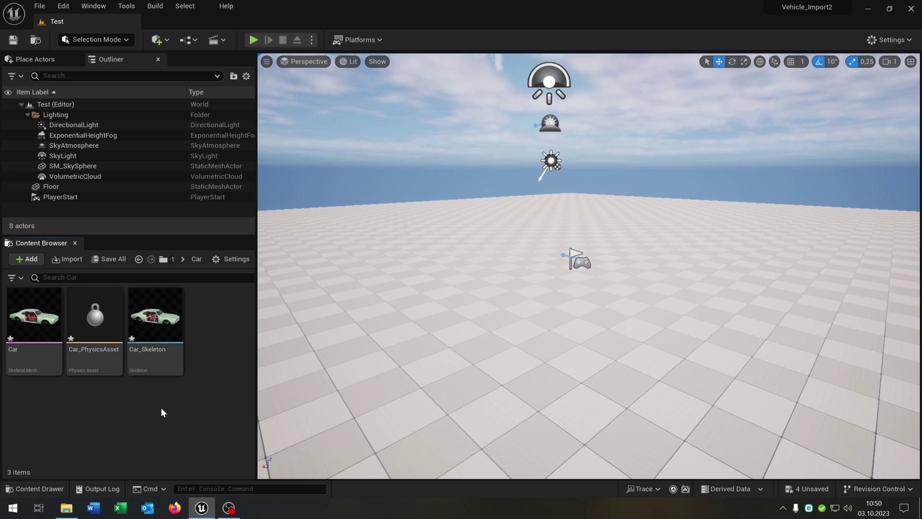
Open Car_PhysicsAsset and delete its existing Root capsule body
double_click(98, 315)
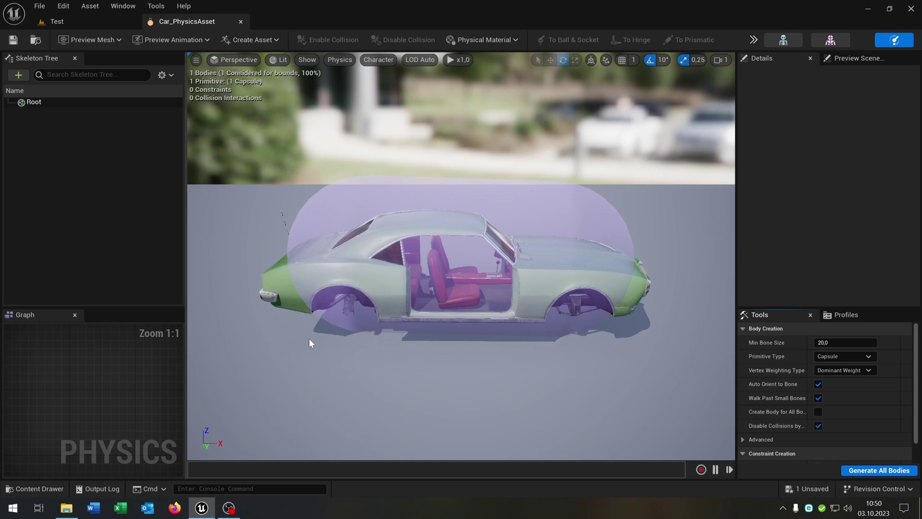
click(71, 104)
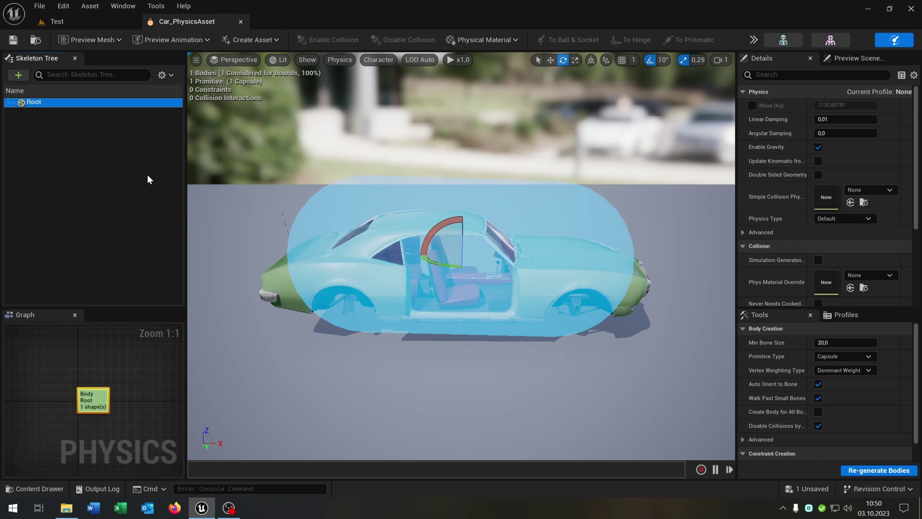
key(Delete)
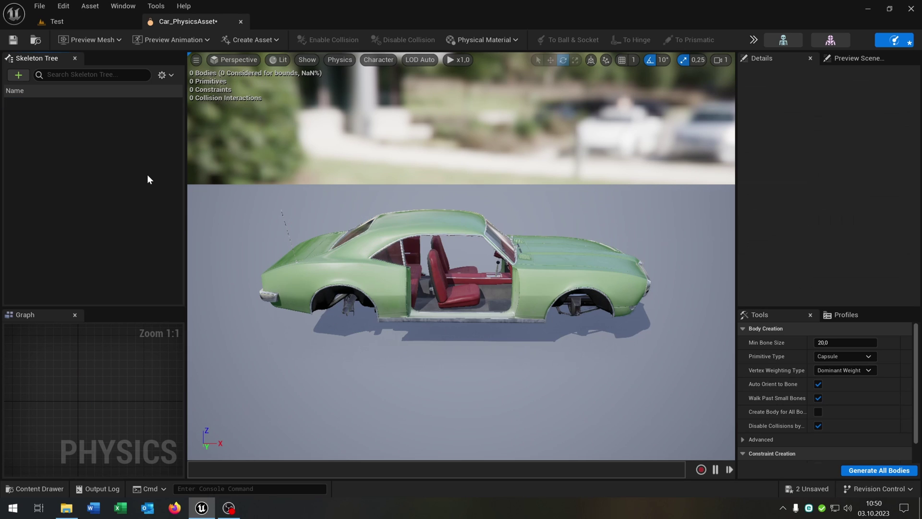
Show all bones in the skeleton tree and add a Multi Convex Hull body to the Root bone
click(167, 76)
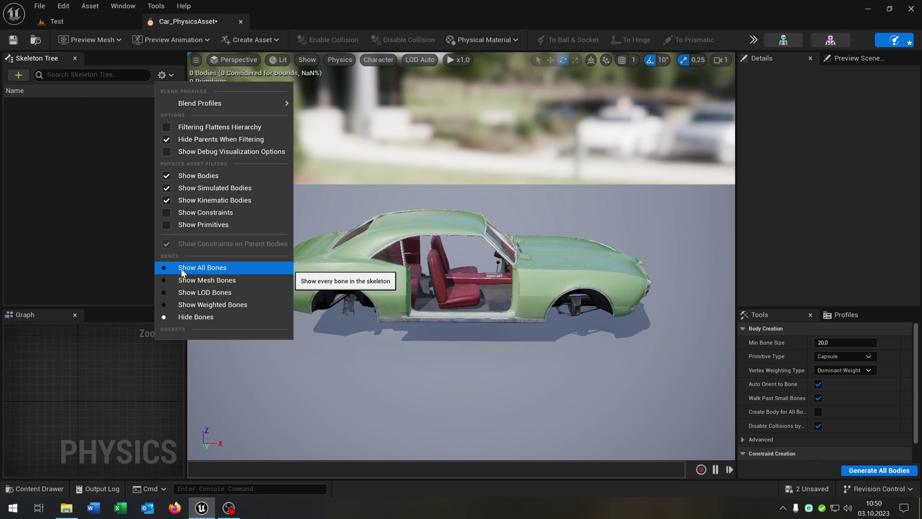
click(211, 268)
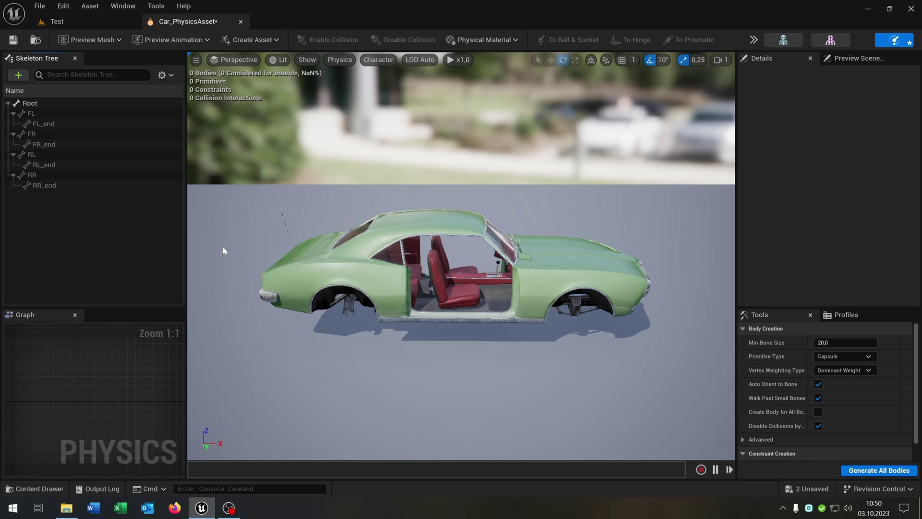
click(49, 103)
click(867, 357)
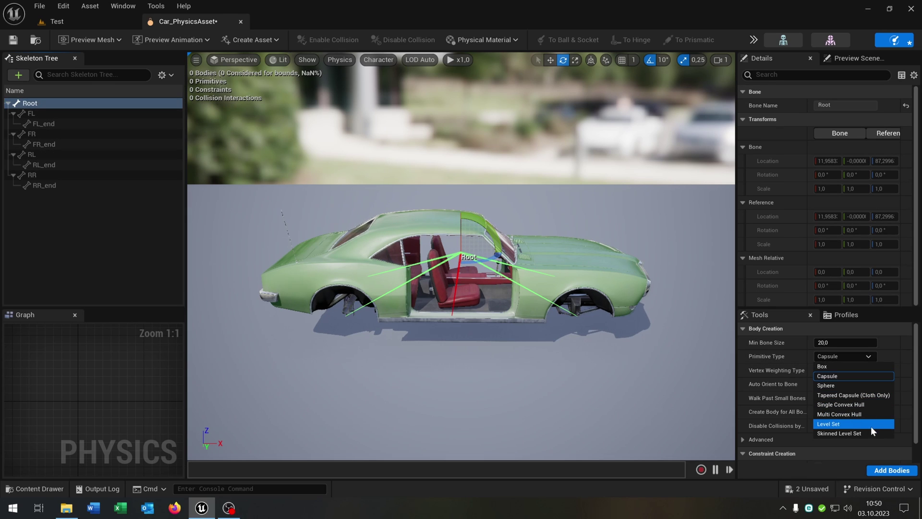
click(859, 413)
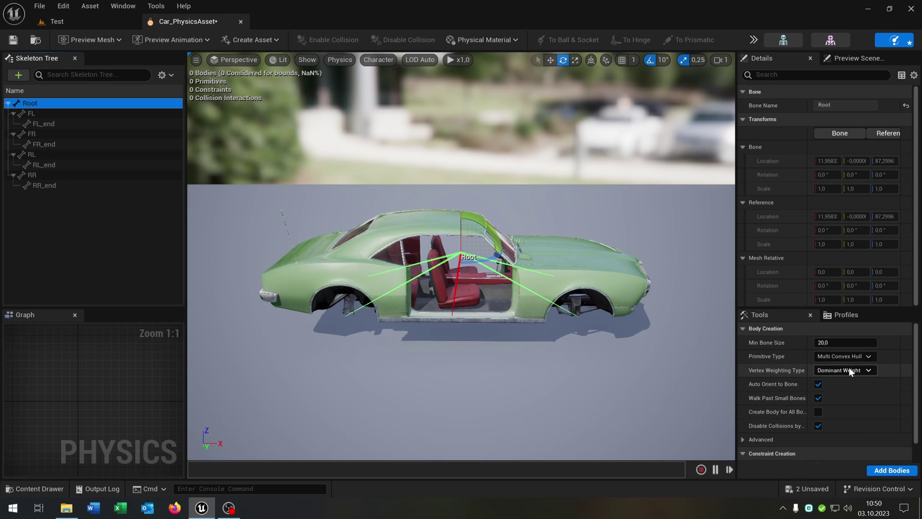
click(892, 470)
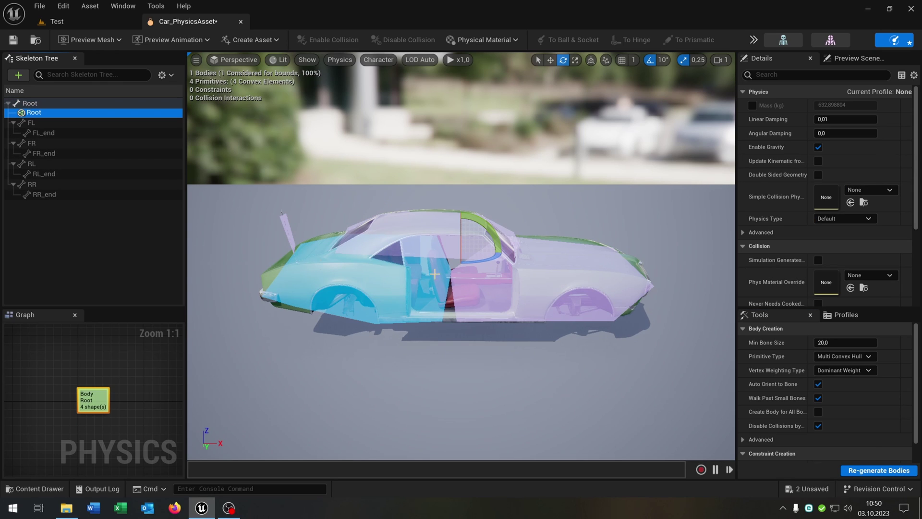
Add Sphere bodies to the FL, FR, RL and RR wheel bones and save the physics asset
click(40, 123)
ctrl+click(53, 143)
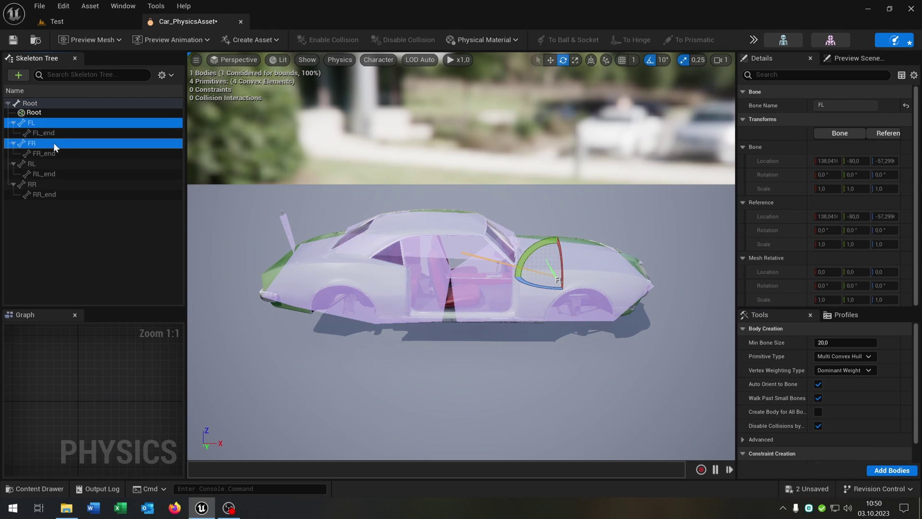
ctrl+click(49, 163)
ctrl+click(51, 184)
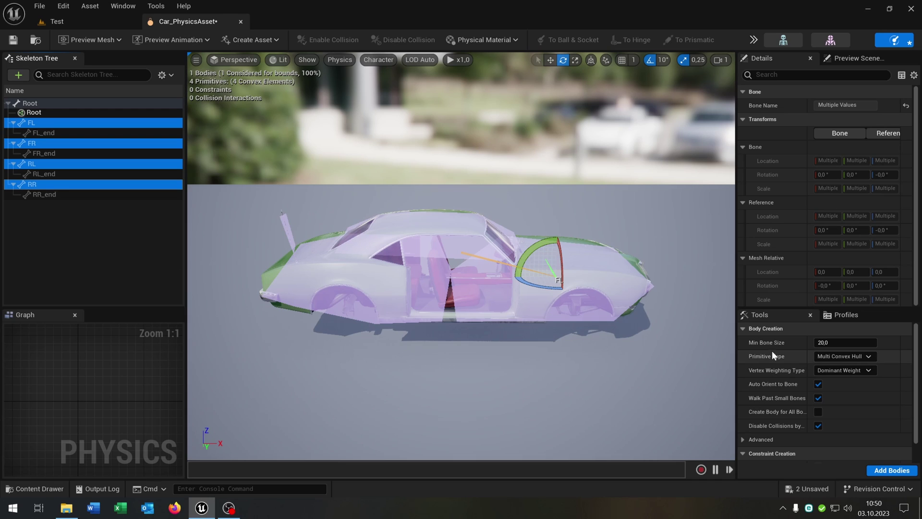
click(827, 358)
click(846, 384)
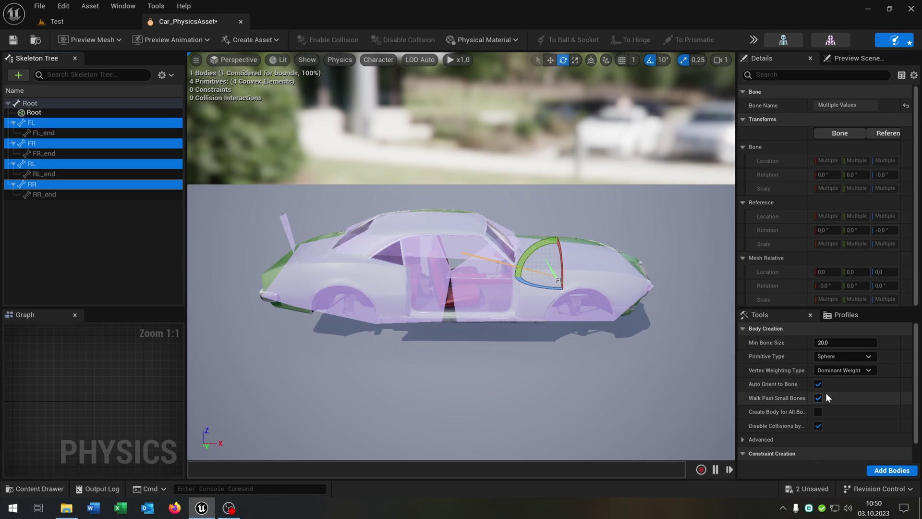
click(875, 468)
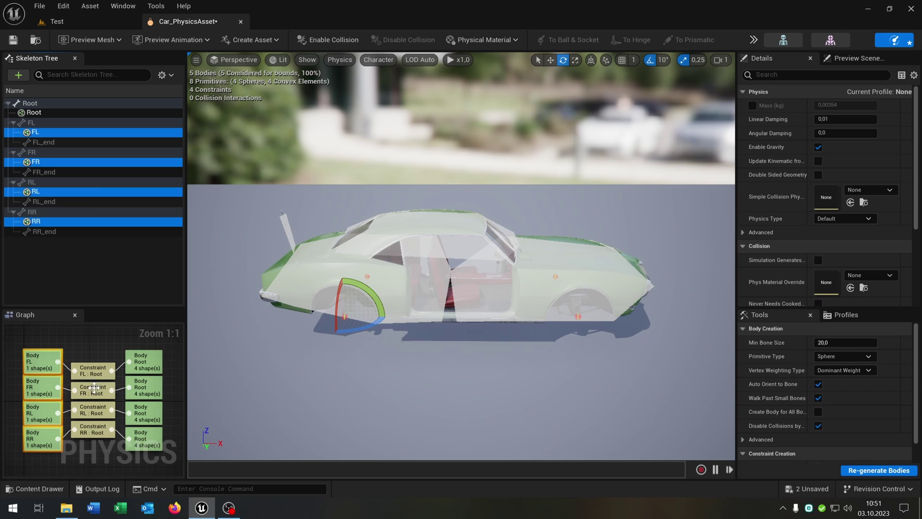
click(13, 40)
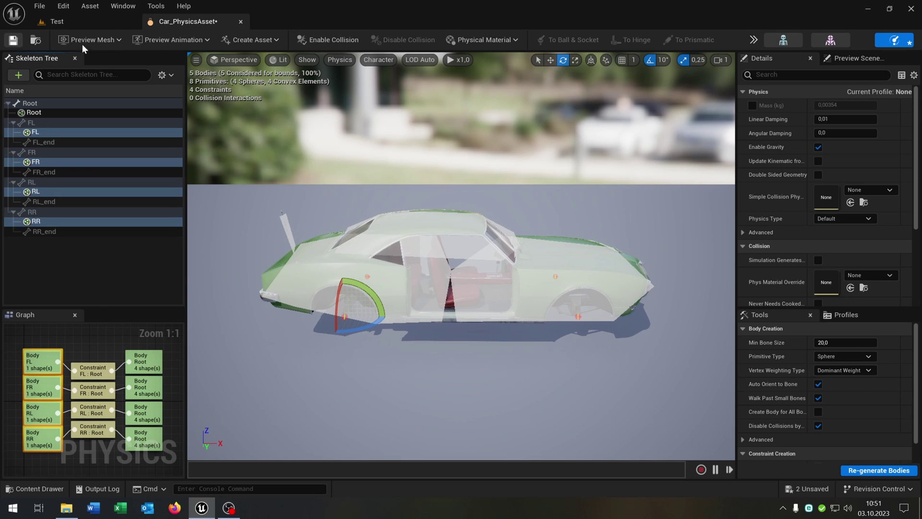
Close the physics asset and go to the VehicleTemplate/Blueprints/SportsCar folder in the project content
click(241, 22)
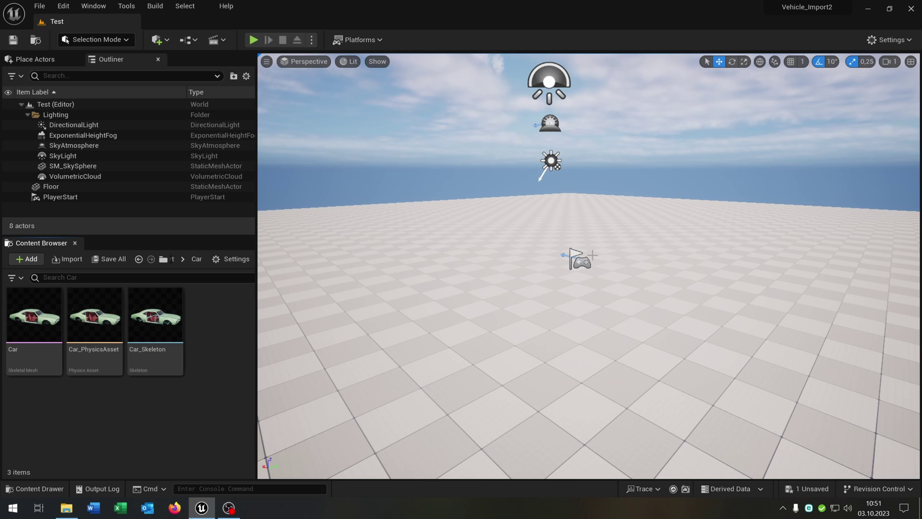
click(164, 259)
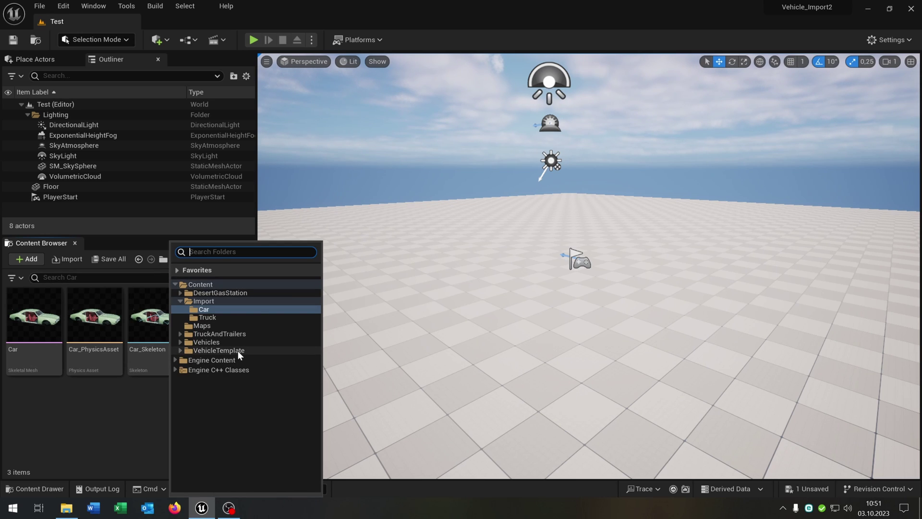
click(239, 352)
double_click(36, 317)
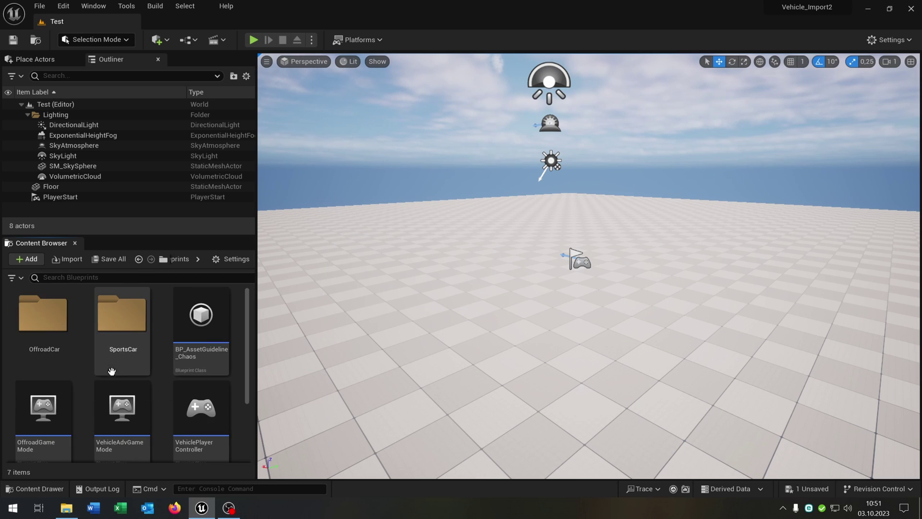
double_click(121, 317)
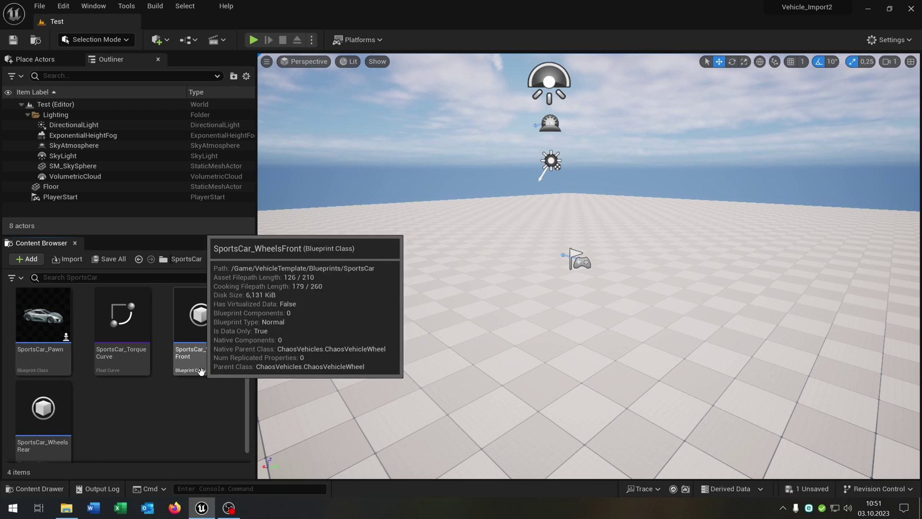
Copy the SportsCar_WheelsFront and SportsCar_WheelsRear blueprints into the Import/Car folder
scroll(156, 422, up, 1)
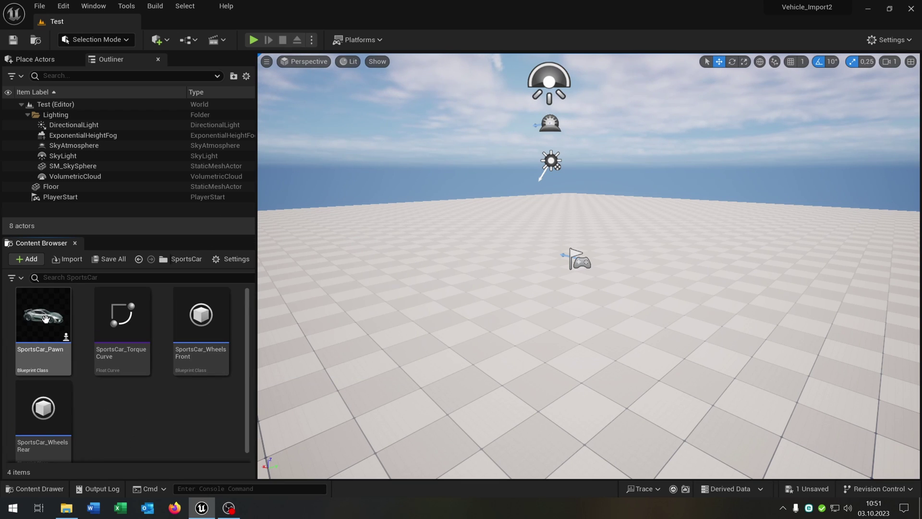
click(201, 317)
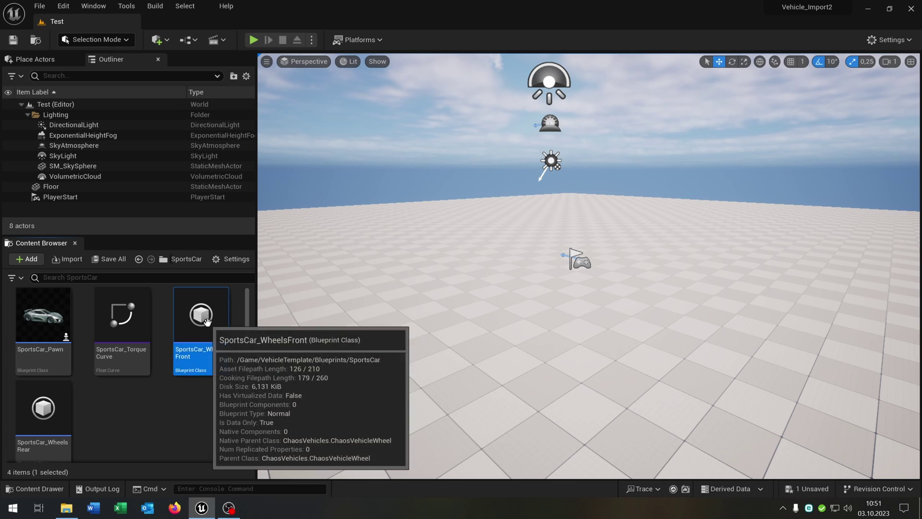
key(shift+Right)
click(164, 258)
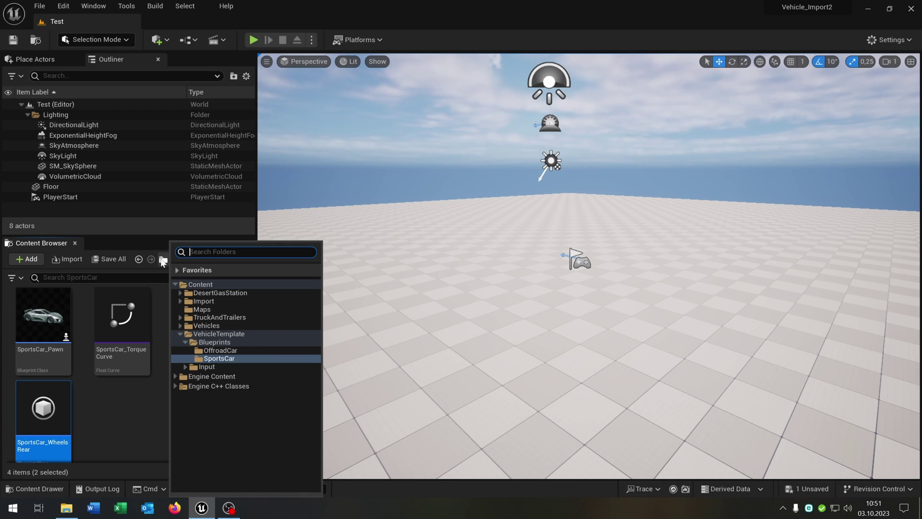
click(221, 302)
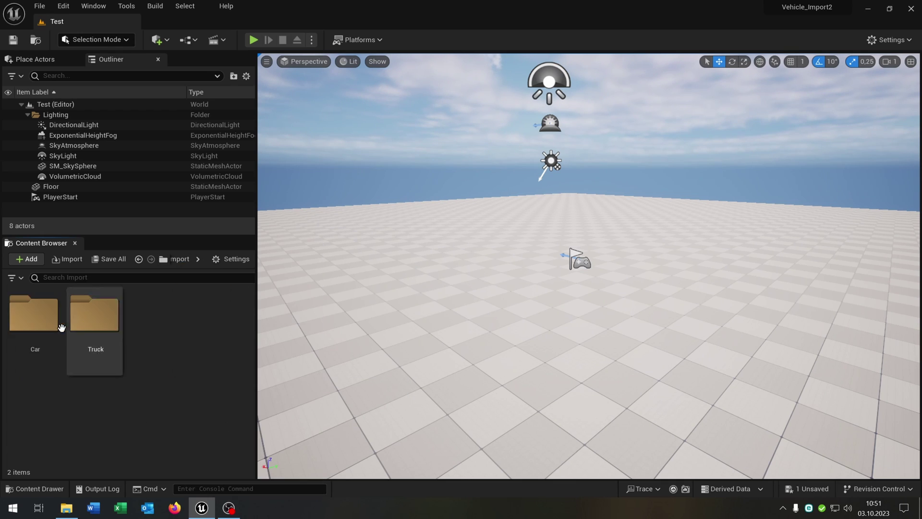
double_click(36, 314)
key(ctrl+v)
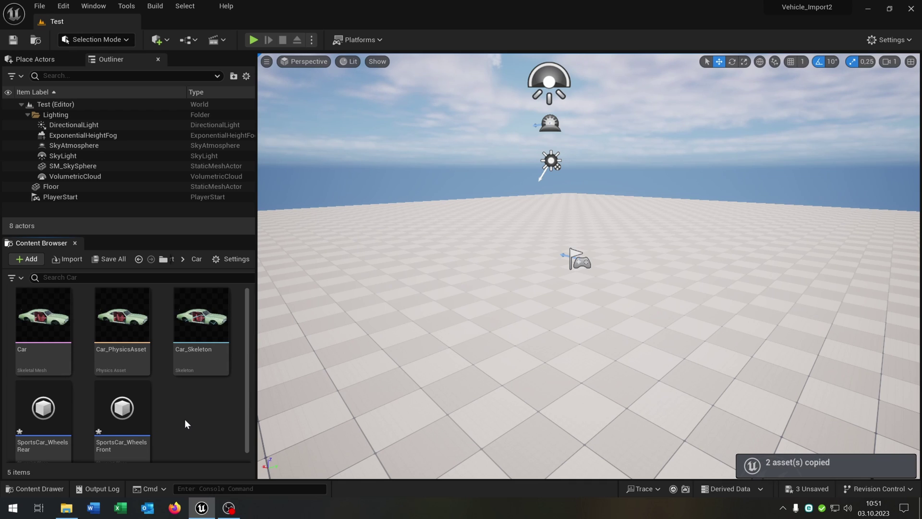
Rename the copied SportsCar_WheelsRear blueprint in the Car folder to Car_WheelsRear
click(43, 440)
click(43, 440)
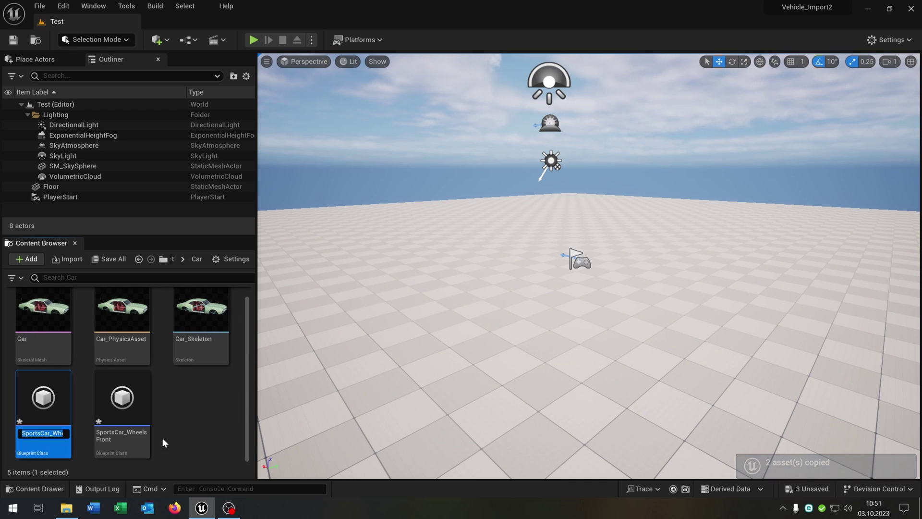
click(40, 433)
key(BackSpace)
key(BackSpace)
key(BackSpace)
key(BackSpace)
key(BackSpace)
key(BackSpace)
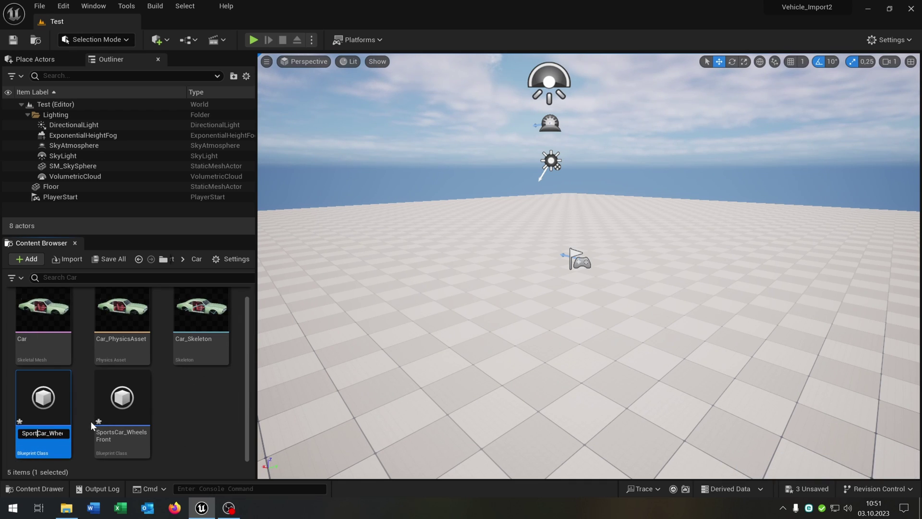
key(Return)
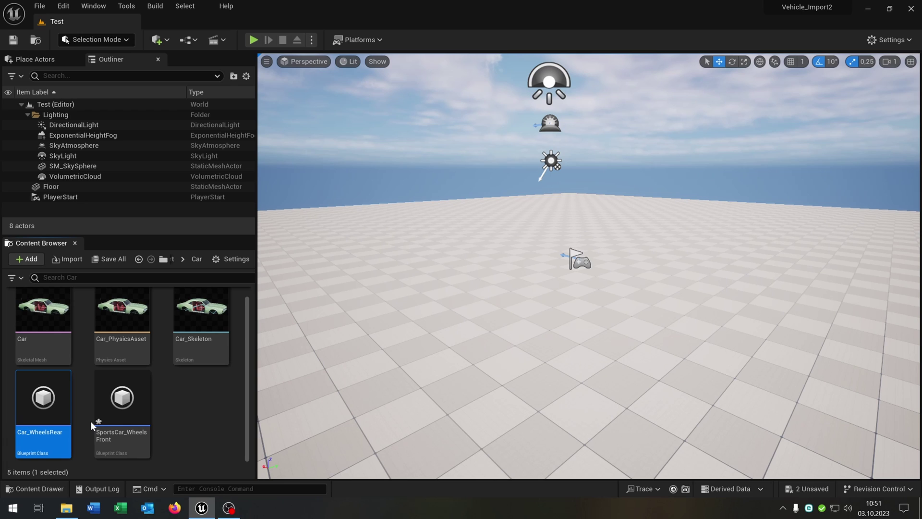
Rename the copied SportsCar_WheelsFront blueprint in the Car folder to Car_WheelsFront
click(118, 434)
click(118, 434)
click(117, 434)
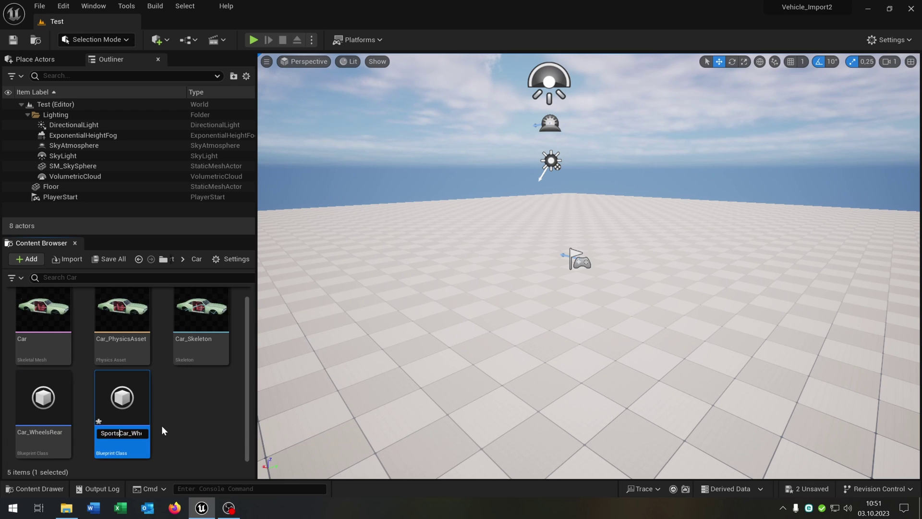
key(BackSpace)
key(BackSpace)
key(BackSpace)
key(BackSpace)
key(BackSpace)
key(BackSpace)
key(Return)
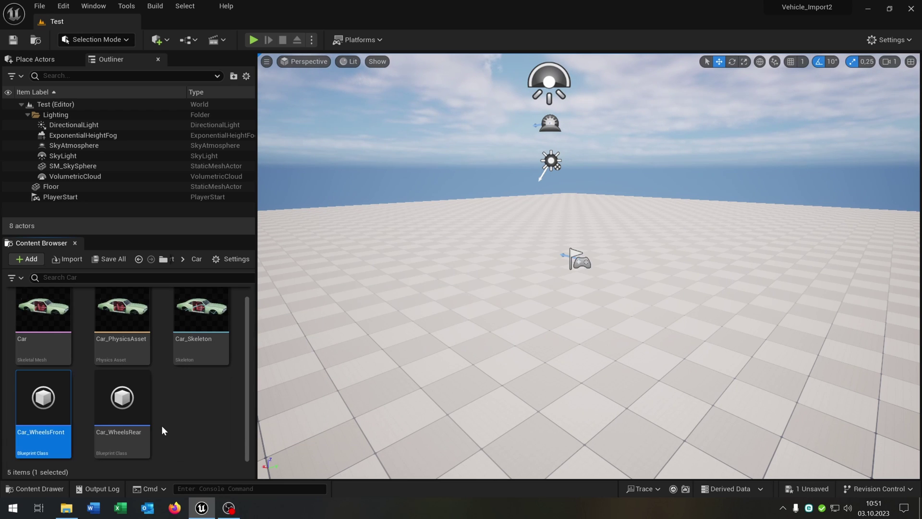
click(206, 419)
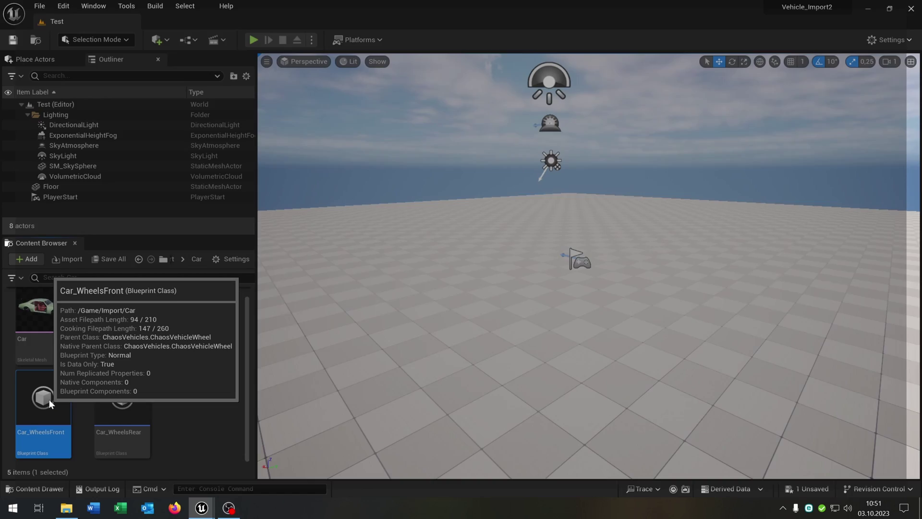
In Car_WheelsFront, set the wheel radius to 35 and the wheel width to 30, then compile, save and close it
double_click(48, 398)
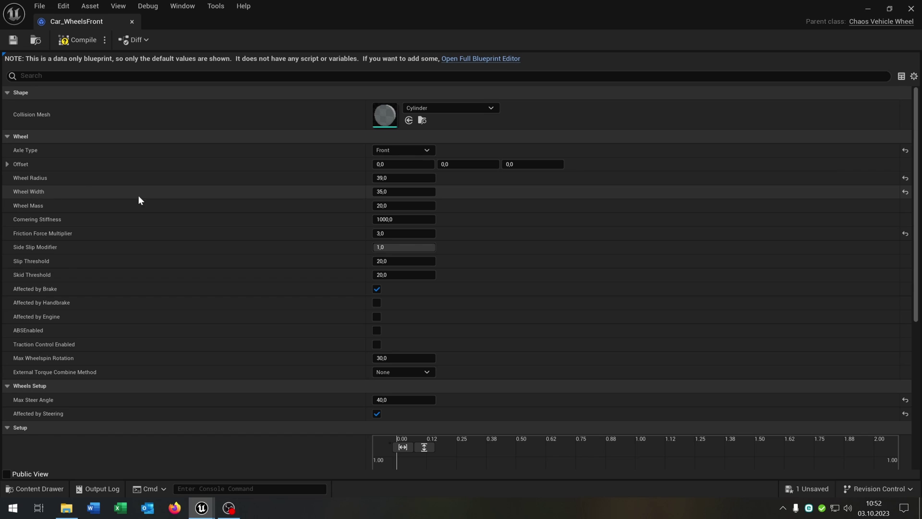
click(416, 177)
text(35)
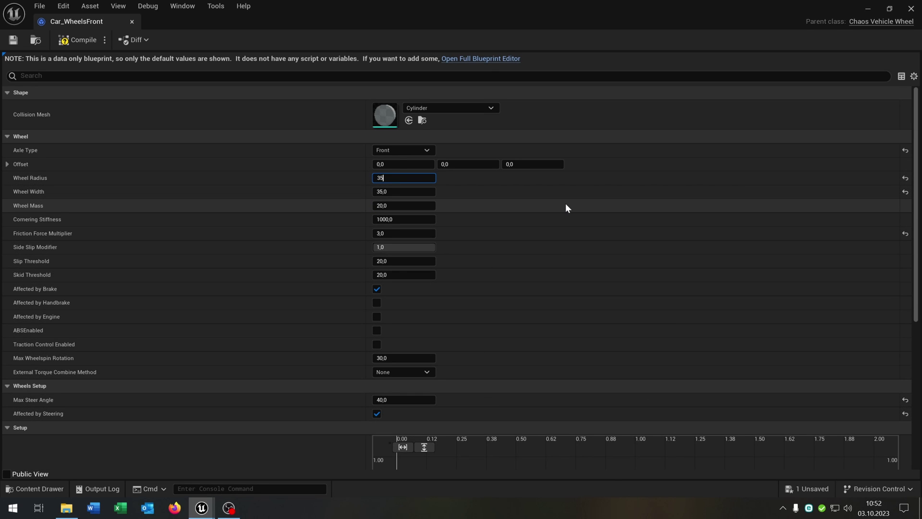
click(401, 192)
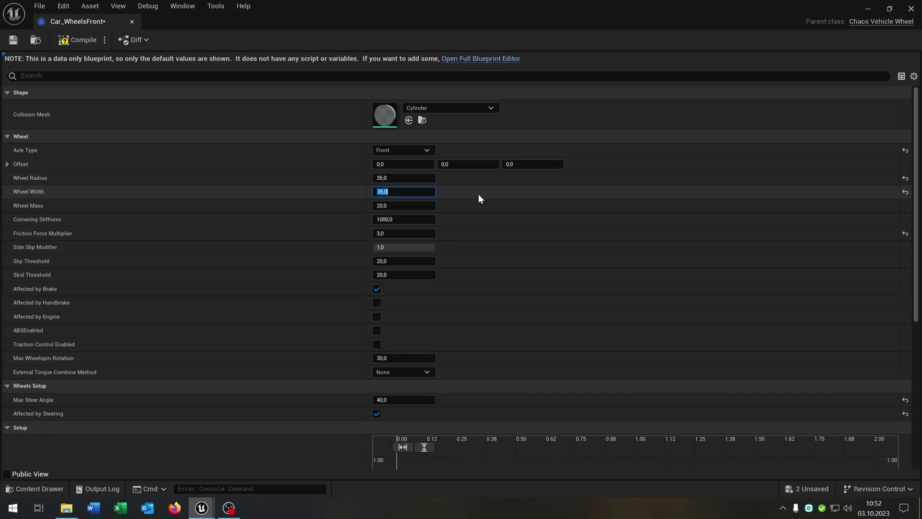
text(30)
key(Return)
click(77, 39)
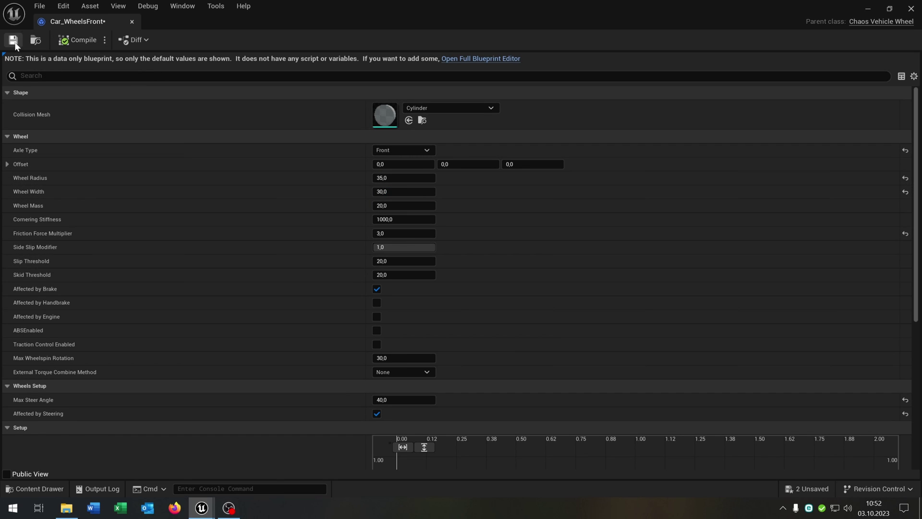
click(13, 40)
click(132, 21)
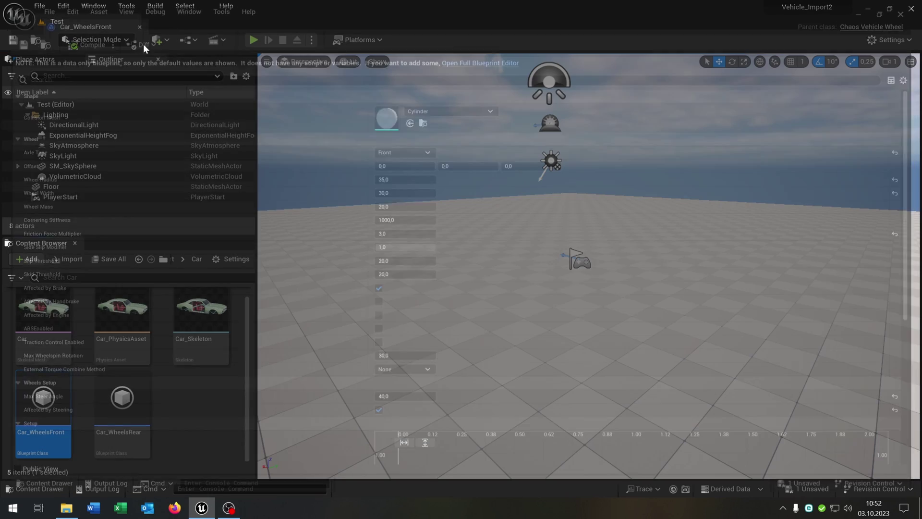
In Car_WheelsRear, set the wheel radius to 35 and the wheel width to 30, then compile, save and close it
click(129, 404)
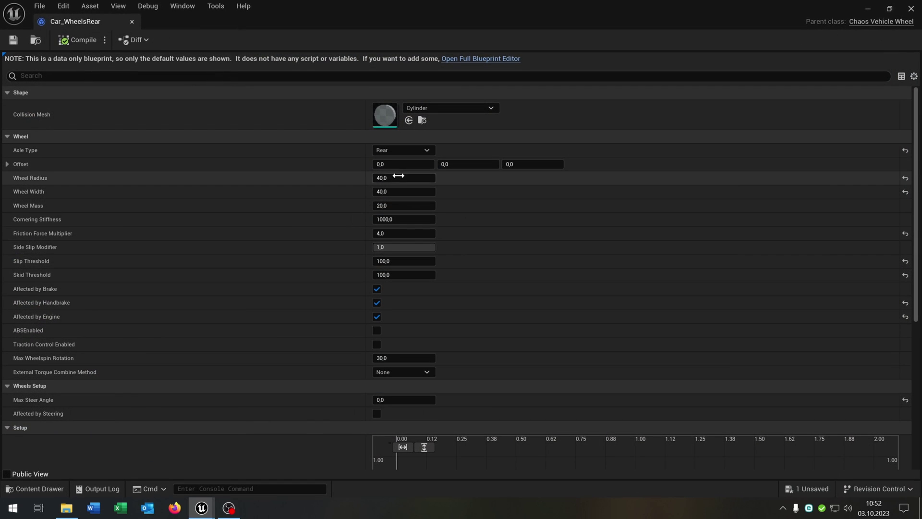
click(422, 177)
text(35)
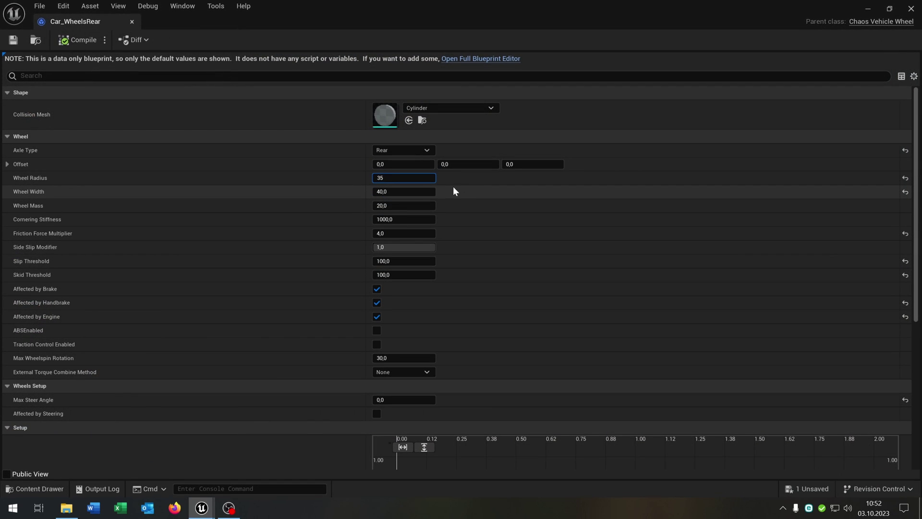
key(Tab)
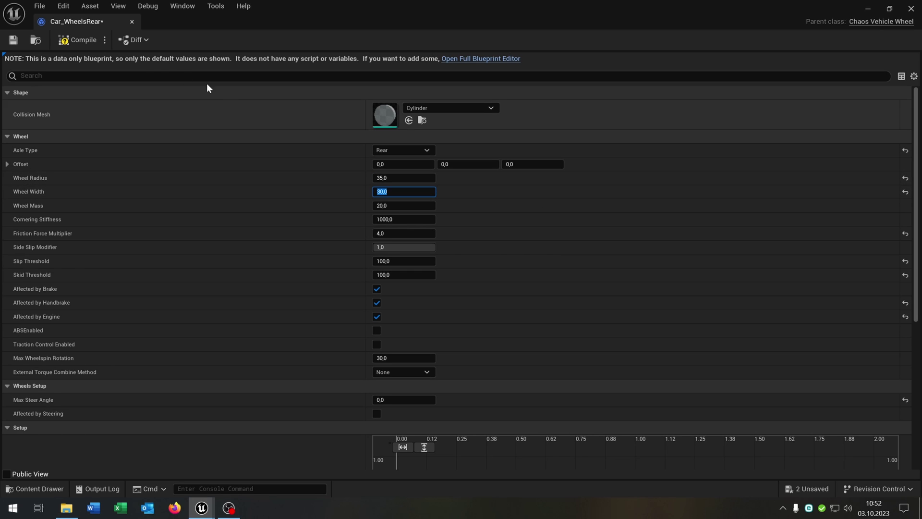
click(58, 40)
key(ctrl+s)
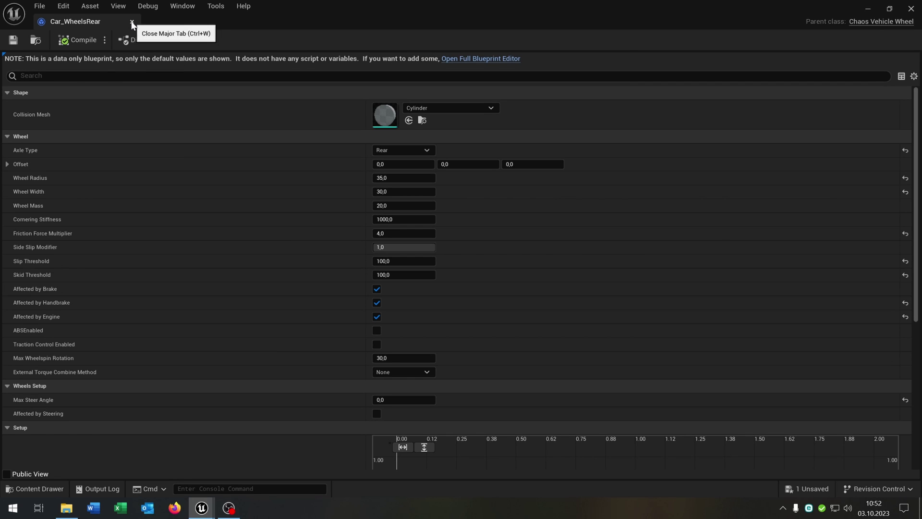
click(132, 21)
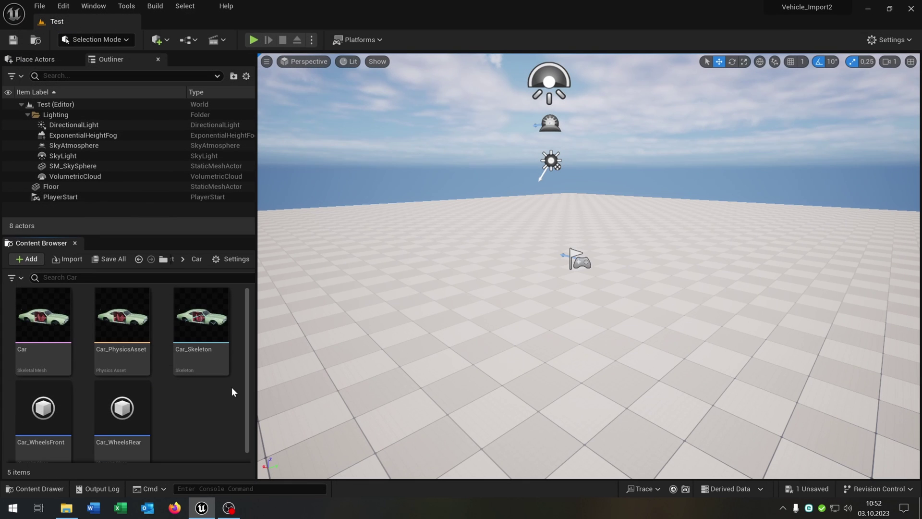
Create an Animation Blueprint named Car_AB for Car_Skeleton with VehicleAnimationInstance as its parent class
right_click(193, 414)
mouse_move(281, 219)
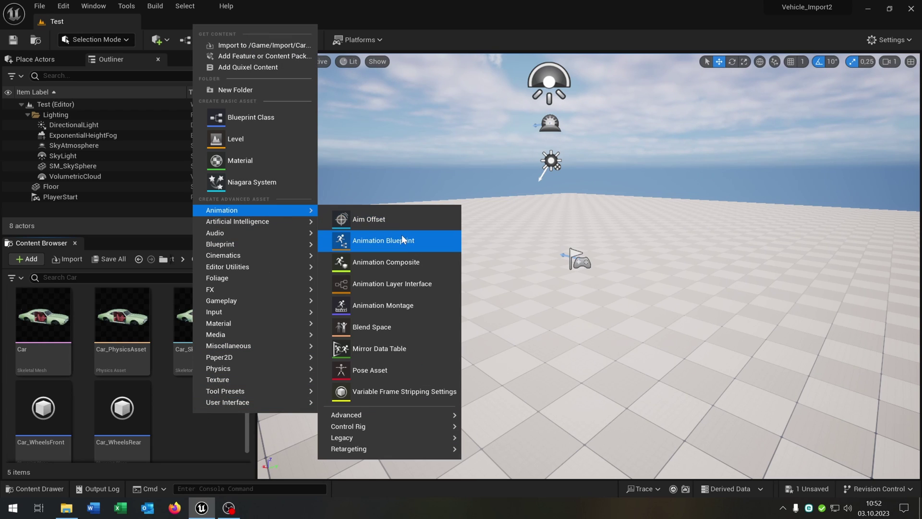
click(400, 240)
click(432, 198)
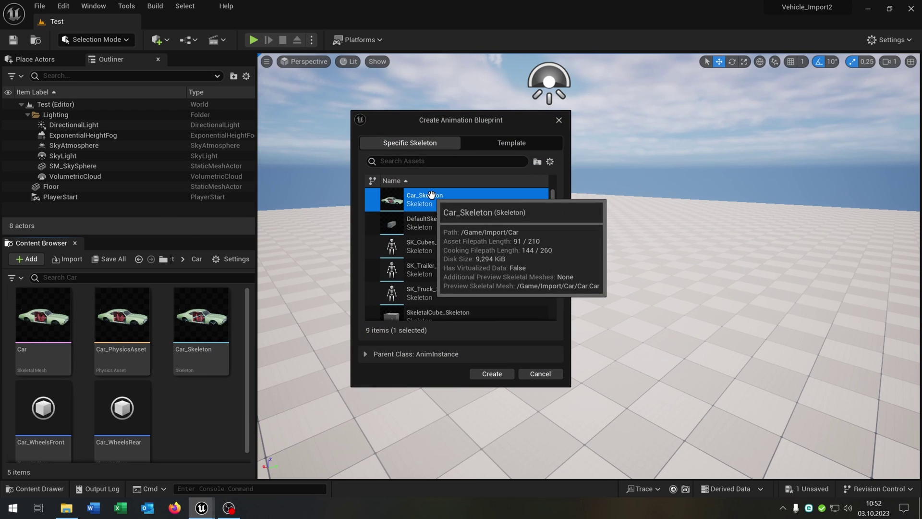
click(431, 354)
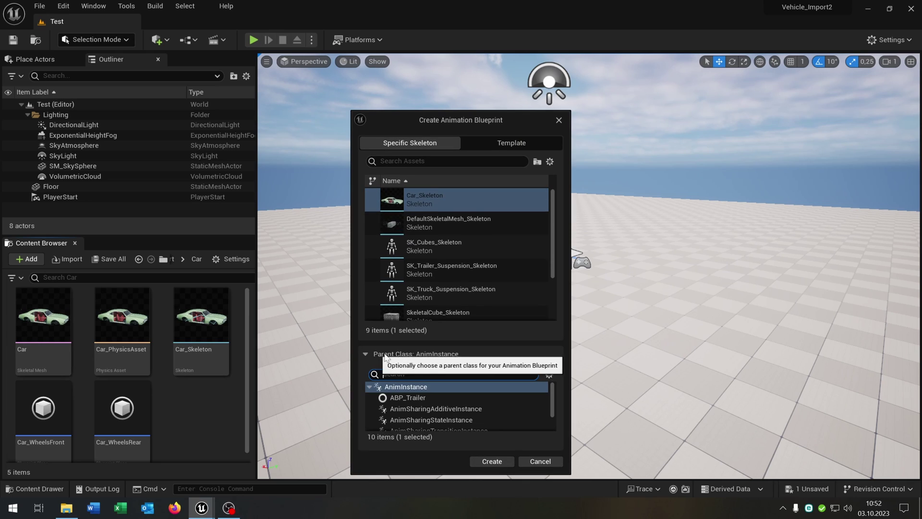
scroll(446, 406, down, 3)
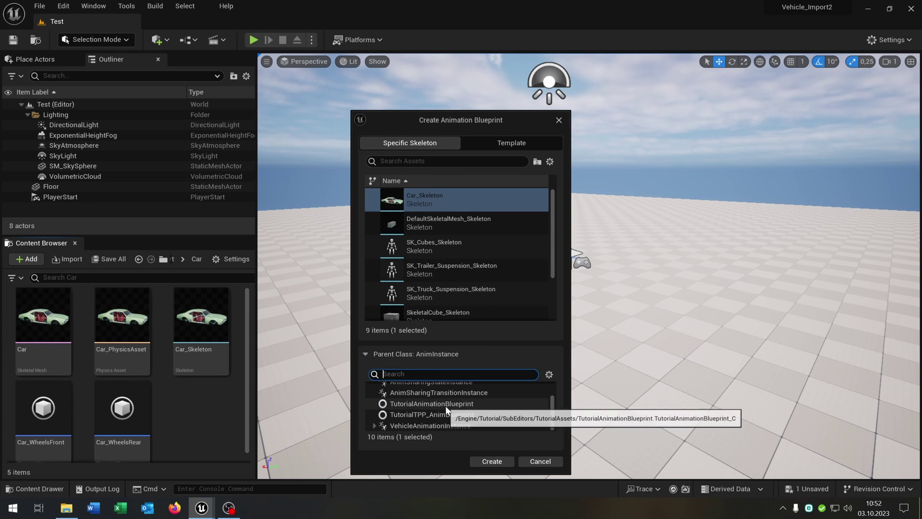
click(445, 426)
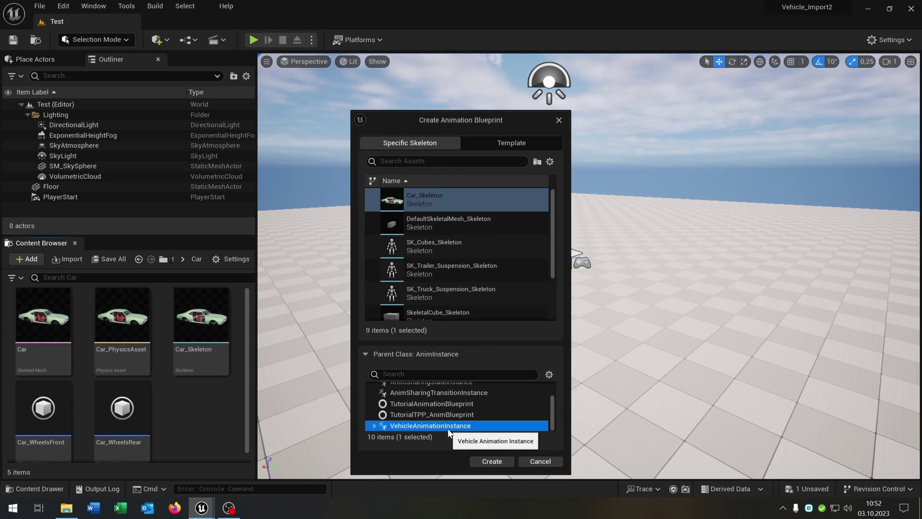
click(492, 461)
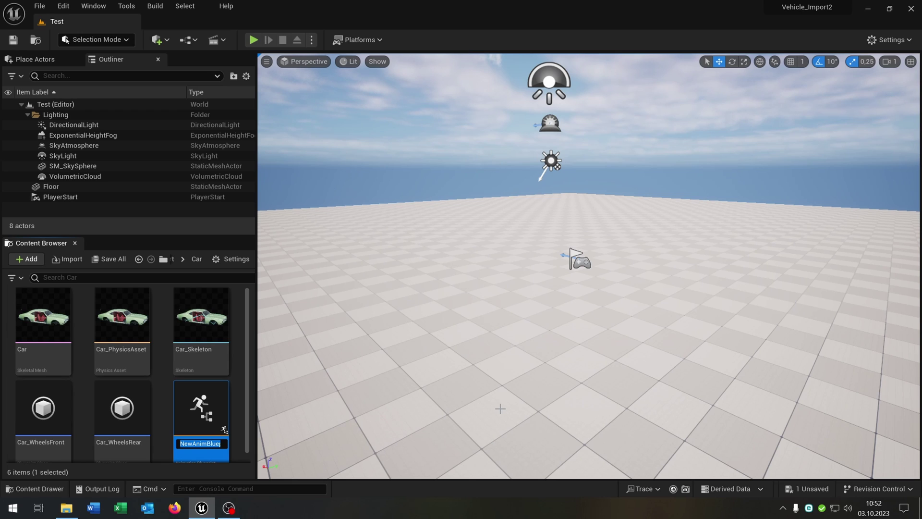
text(Car_AB)
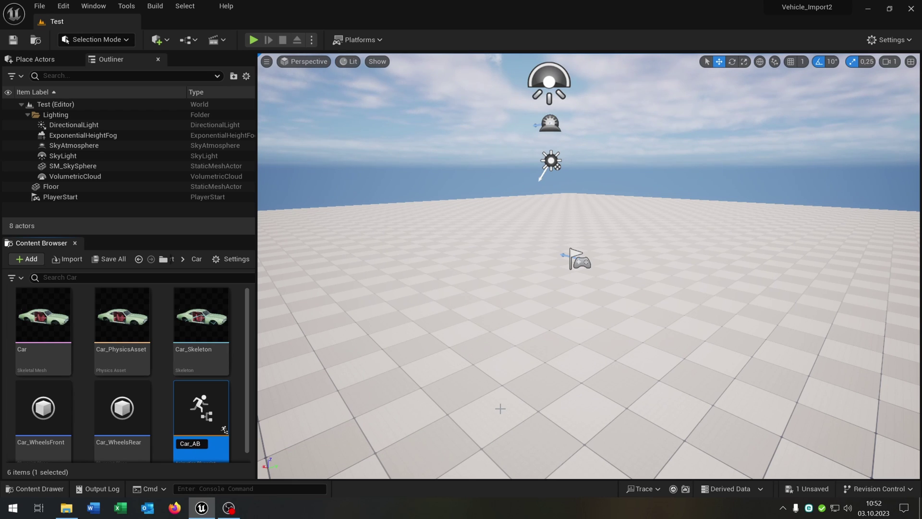
key(Return)
Open Car_AB and add a Wheel Controller for WheeledVehicle node to its AnimGraph
key(Return)
right_click(392, 236)
text(wh)
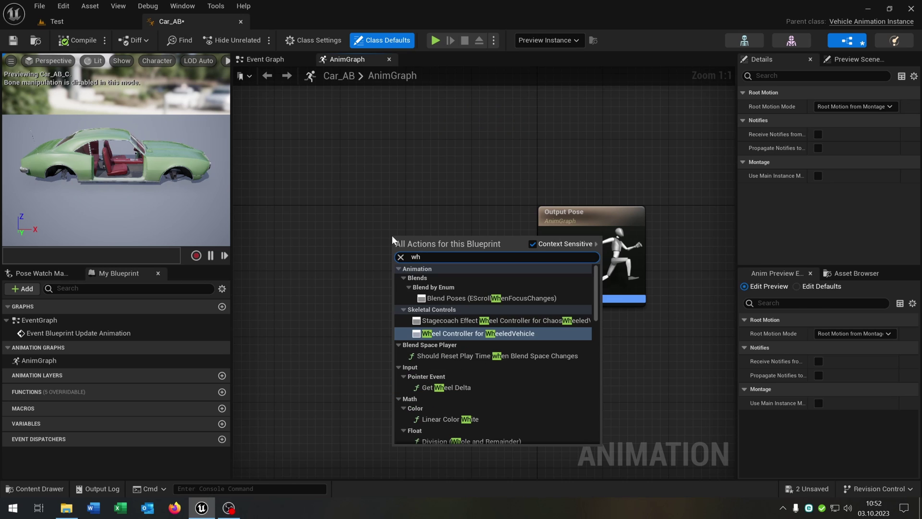
text(eel)
click(483, 304)
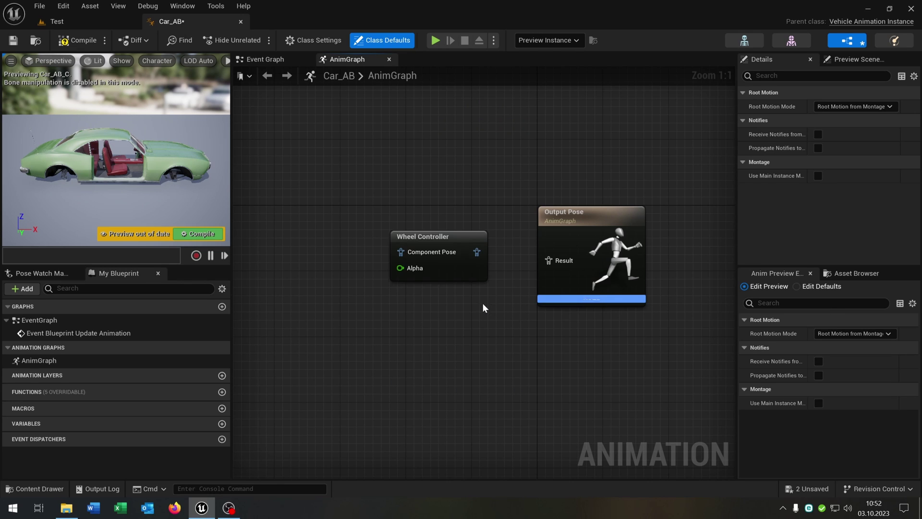
Connect the Wheel Controller's output to the Output Pose result and space out the nodes
drag(455, 232, 549, 263)
drag(488, 228, 387, 243)
click(458, 253)
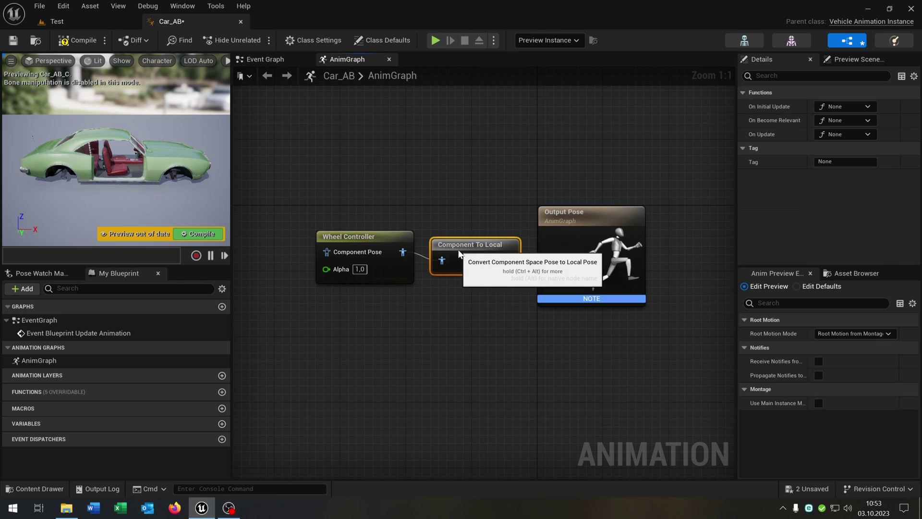
Add a Mesh Space Ref Pose node and connect it to the Wheel Controller's Component Pose input
right_drag(424, 315, 575, 294)
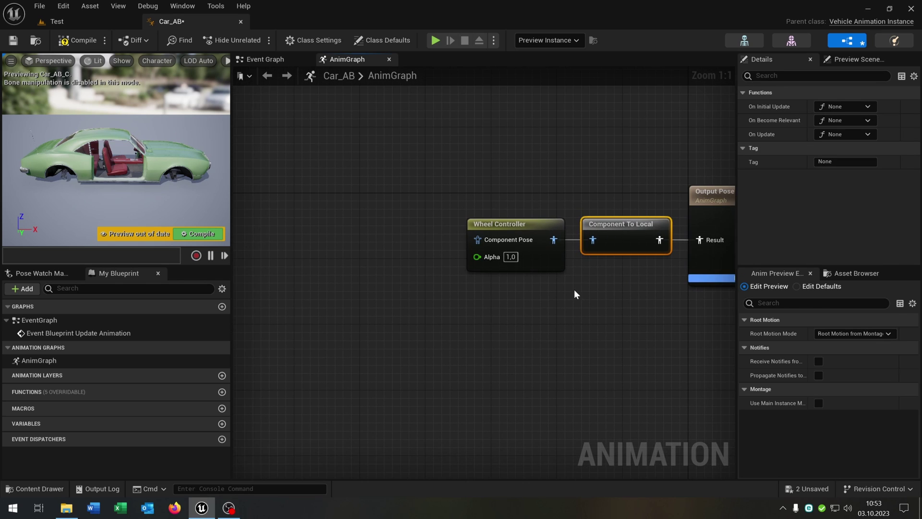
right_click(381, 244)
text(mesh re)
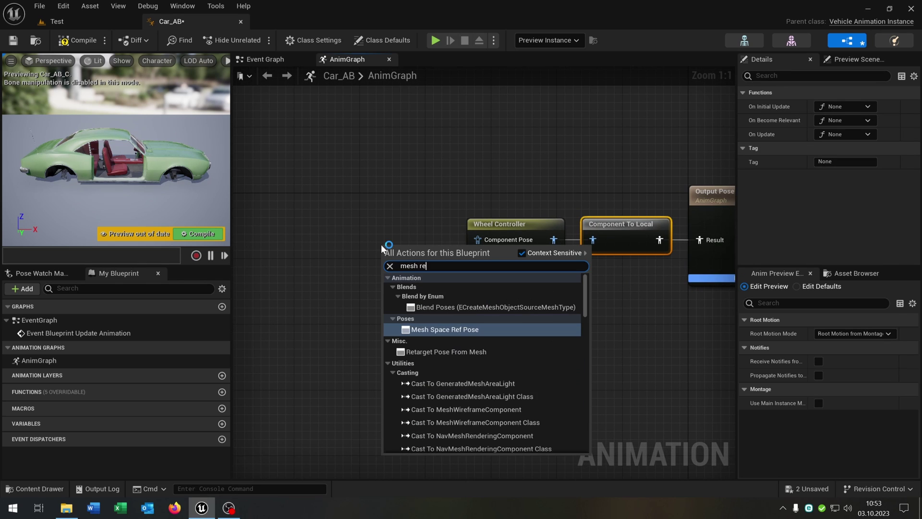
click(460, 329)
drag(432, 254, 477, 239)
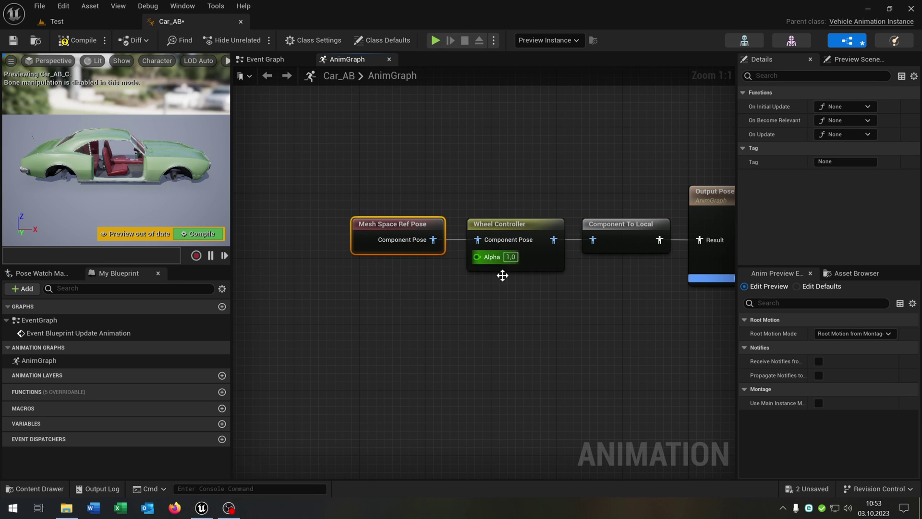
Compile the Car_AB animation blueprint and close it
click(72, 43)
right_drag(529, 192, 431, 187)
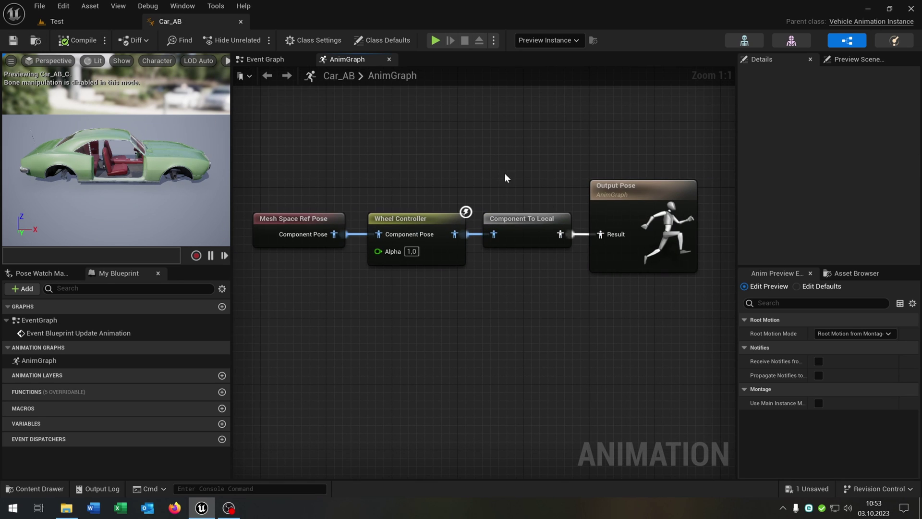
click(241, 22)
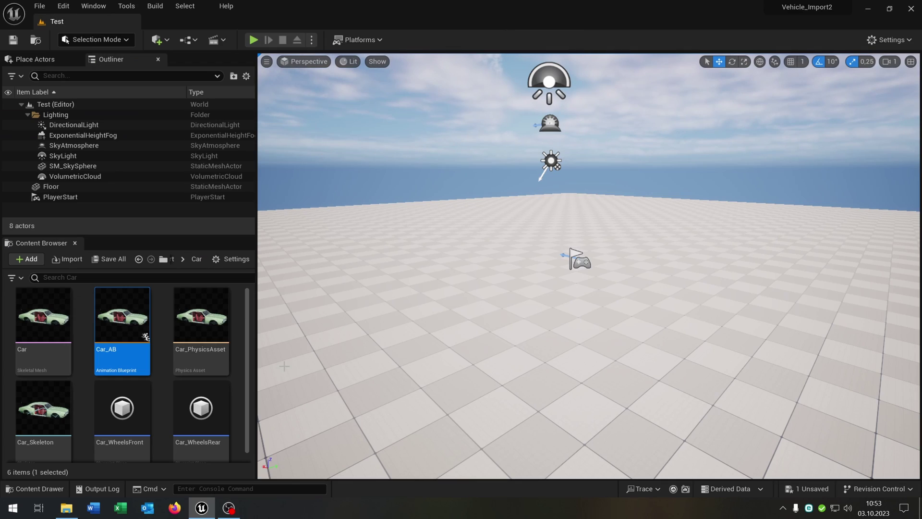
Browse to the SportsCar blueprints folder inside VehicleTemplate
click(163, 259)
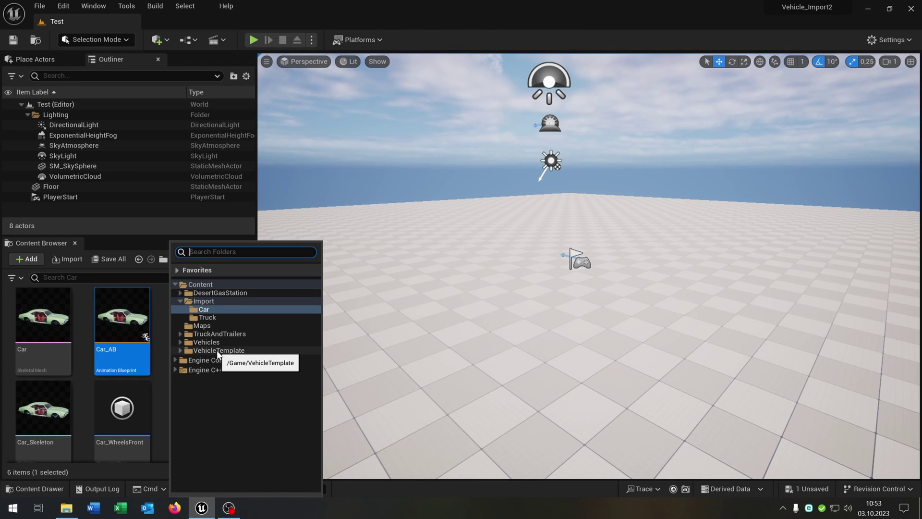
click(219, 351)
double_click(46, 317)
click(127, 321)
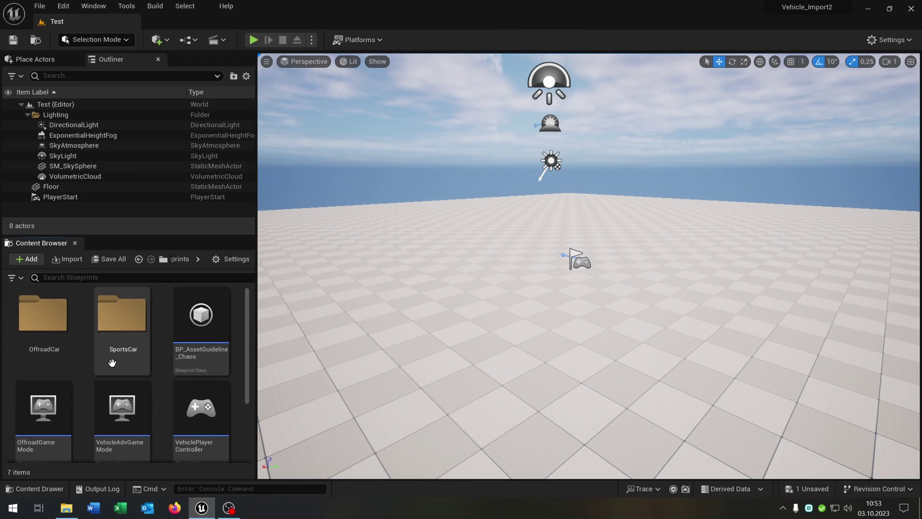
double_click(127, 321)
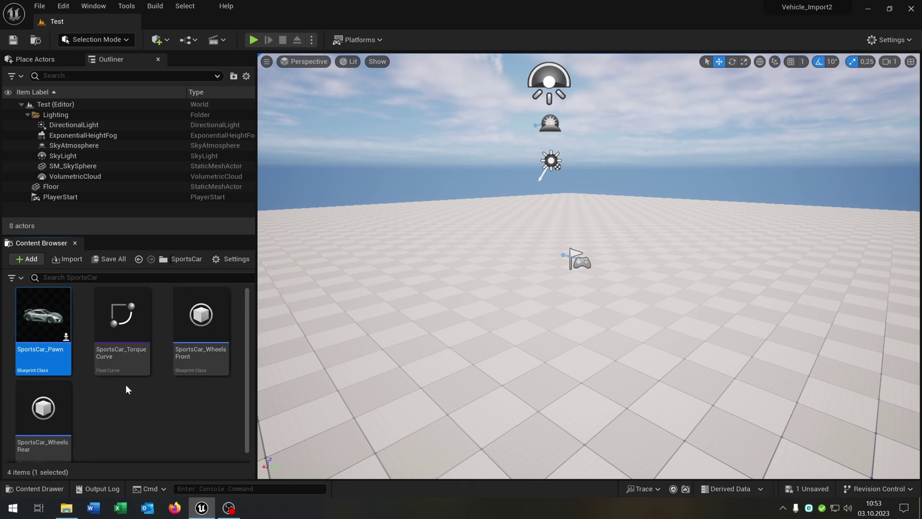
Duplicate SportsCar_Pawn, name the copy Car, and open it for editing
key(ctrl+d)
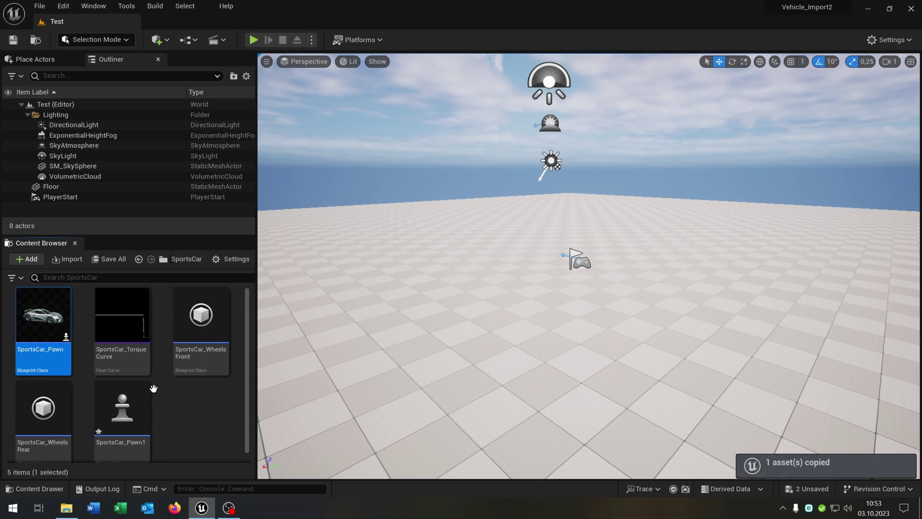
text(Car)
key(Return)
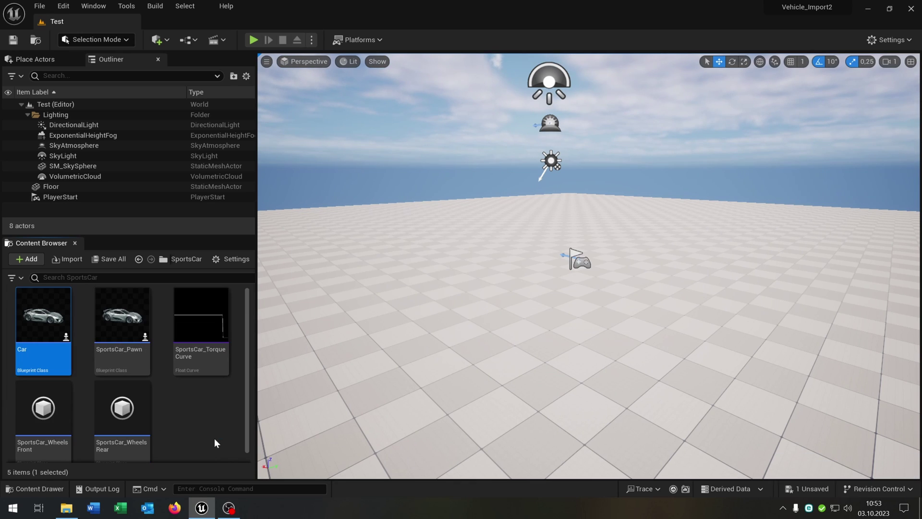
key(Return)
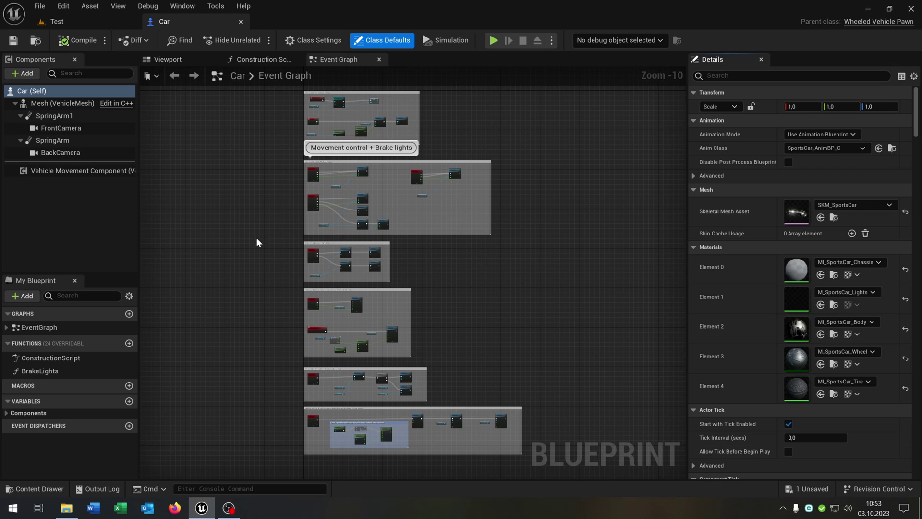
Look over the Car blueprint's event graph and delete the BrakeLights function
right_drag(449, 231, 441, 358)
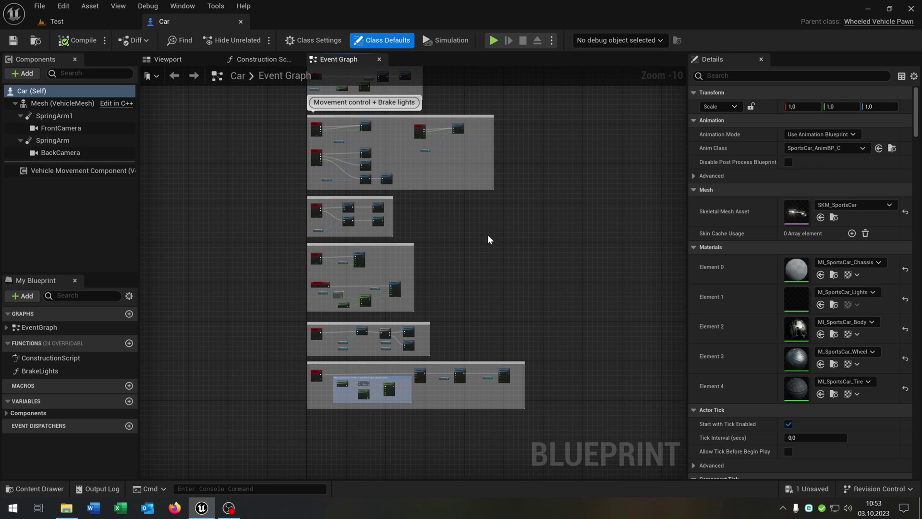
right_drag(489, 239, 481, 292)
click(761, 59)
scroll(452, 344, up, 3)
right_drag(452, 344, 530, 217)
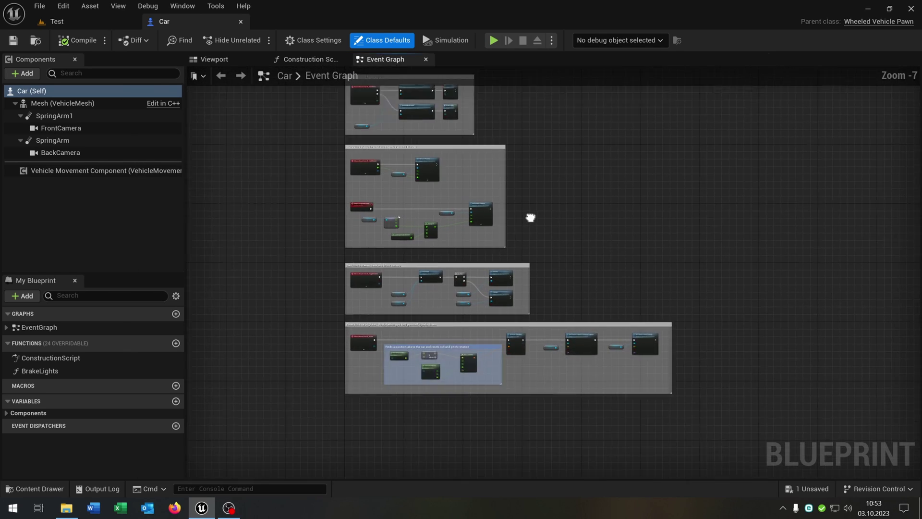
scroll(530, 217, up, 4)
right_drag(465, 361, 601, 255)
click(40, 370)
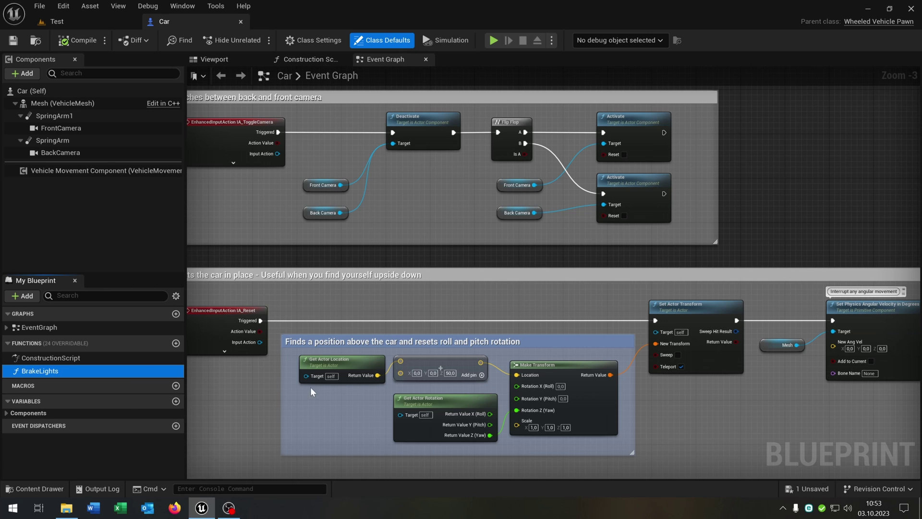
key(Delete)
Compile the Car blueprint and delete the broken Brake Lights nodes from the handbrake section of the event graph
click(518, 273)
scroll(510, 341, down, 4)
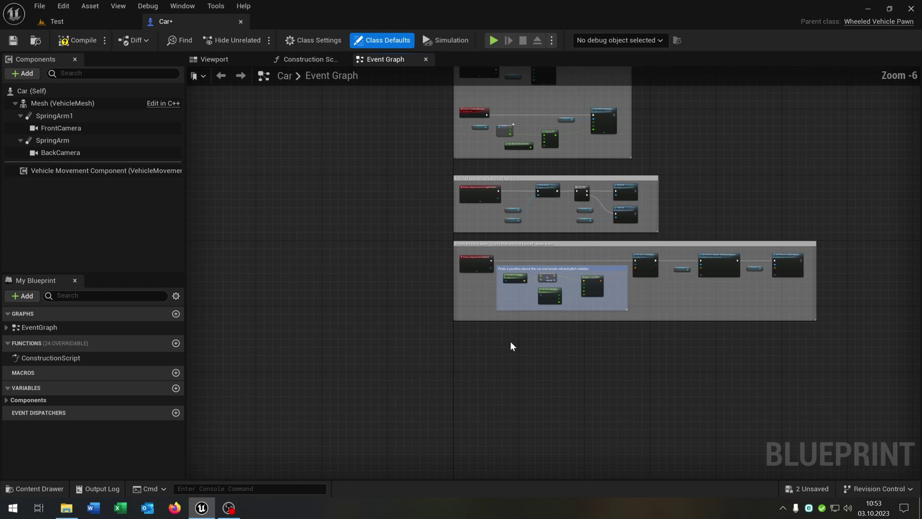
scroll(437, 347, up, 3)
right_drag(338, 340, 811, 393)
right_drag(580, 243, 629, 317)
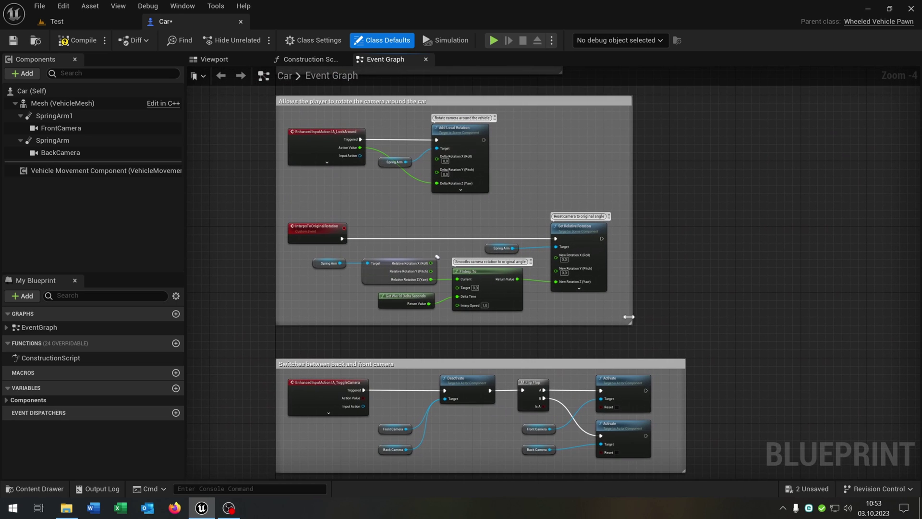
click(78, 44)
scroll(551, 196, up, 3)
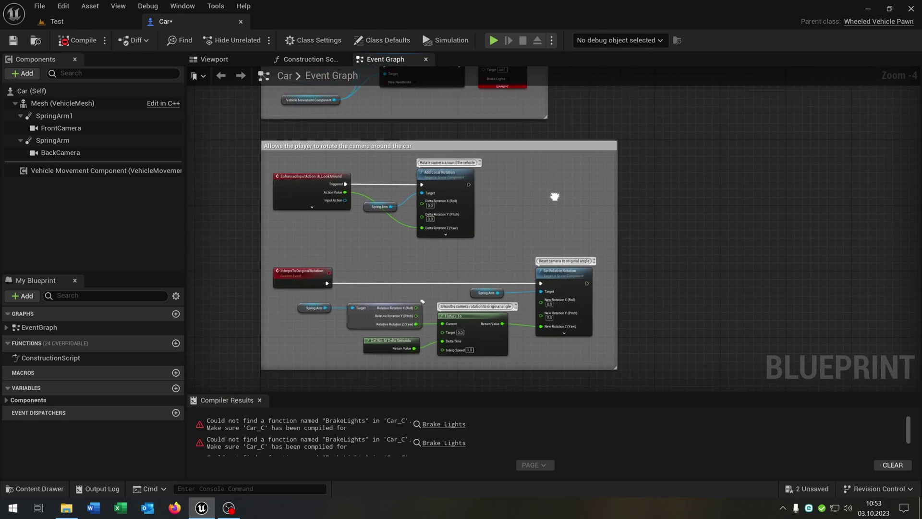
drag(459, 264, 449, 113)
key(Delete)
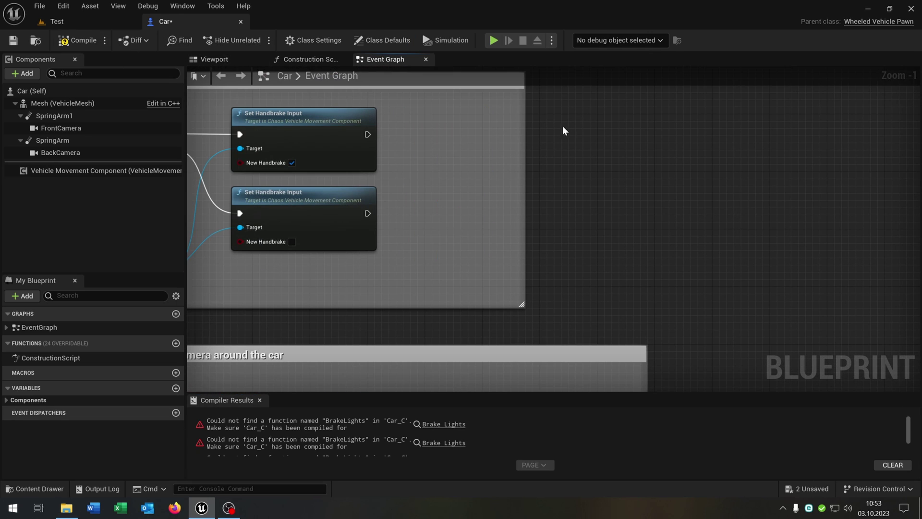
Delete the Brake Lights nodes behind the IA_Break event and put the second Set Brake Input in their place, wired to Completed
scroll(562, 130, down, 2)
right_drag(656, 289, 656, 313)
right_drag(491, 201, 472, 280)
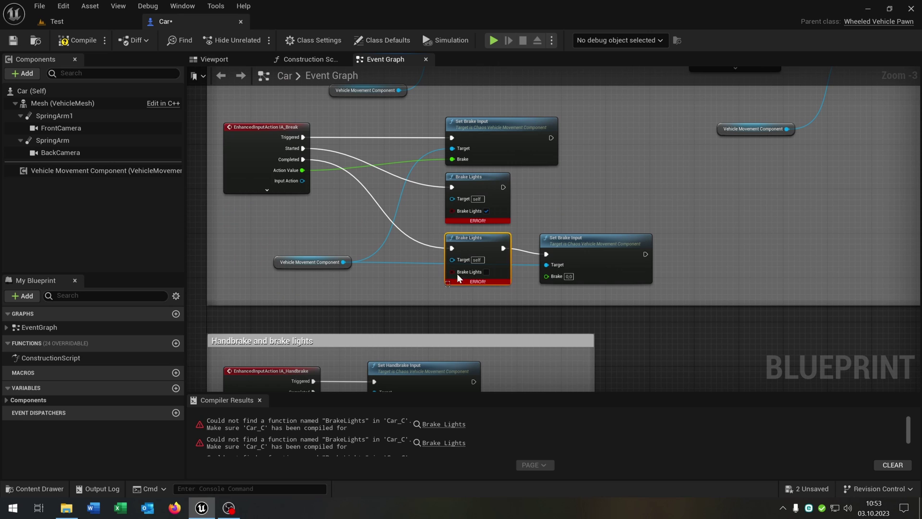
key(Delete)
drag(567, 239, 469, 241)
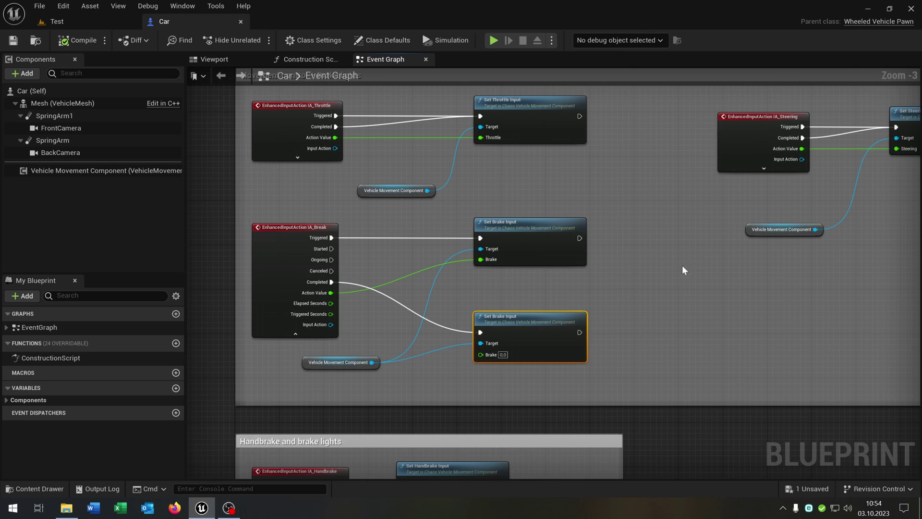
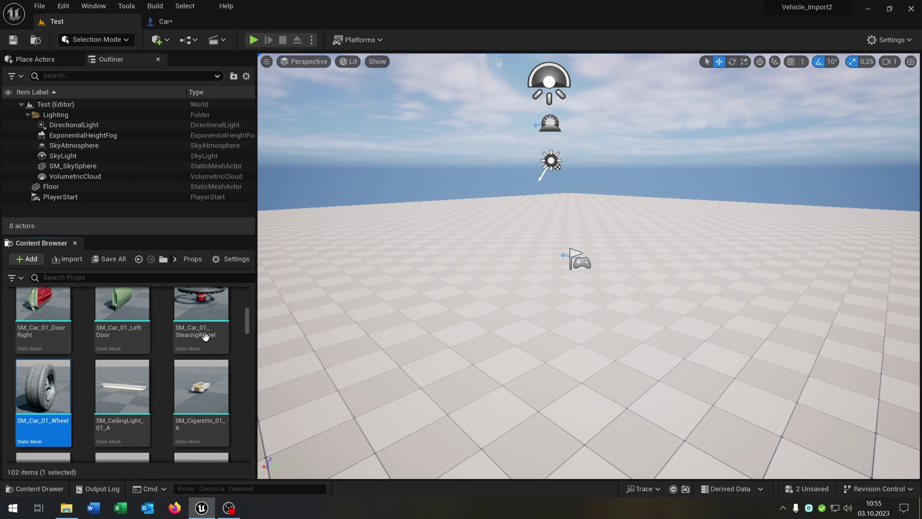
Add SM_Car_01_Wheel as a static mesh component under the Car's Mesh and duplicate it three times for four wheels
click(193, 25)
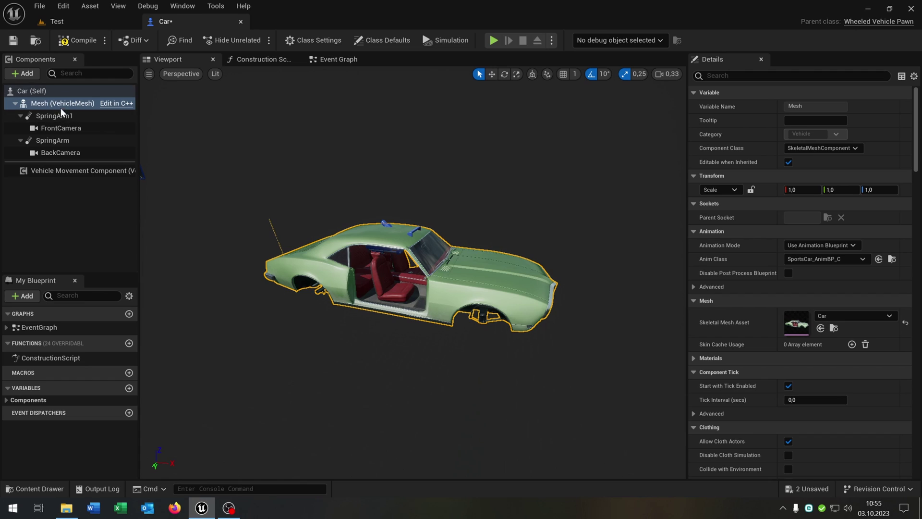
click(22, 74)
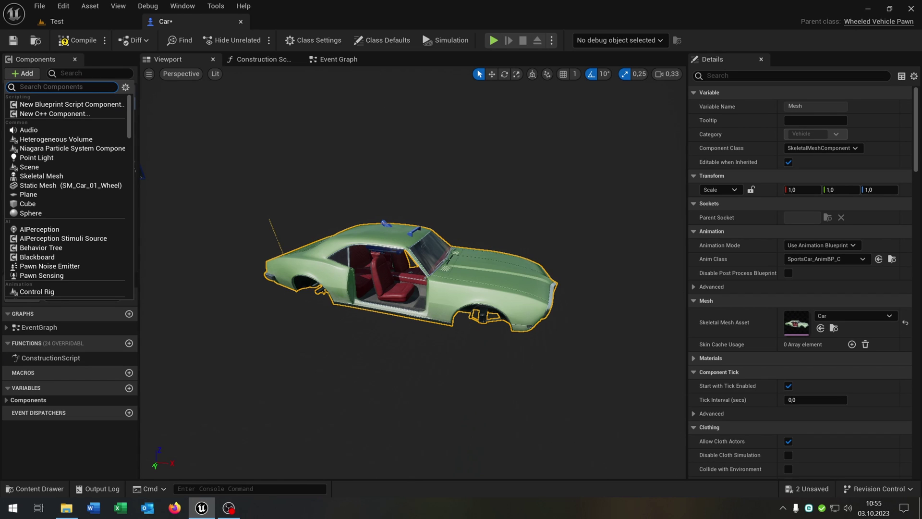
click(70, 185)
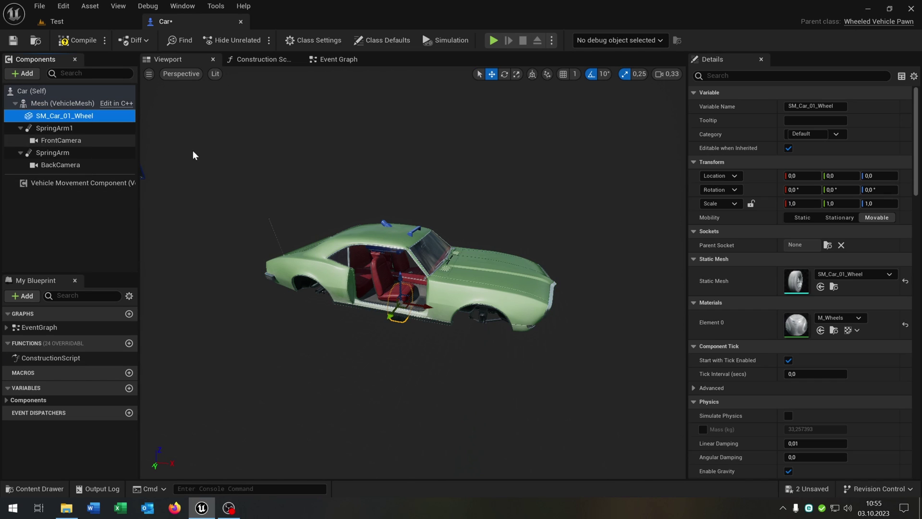
key(ctrl+d)
key(ctrl+d)
key(ctrl+d)
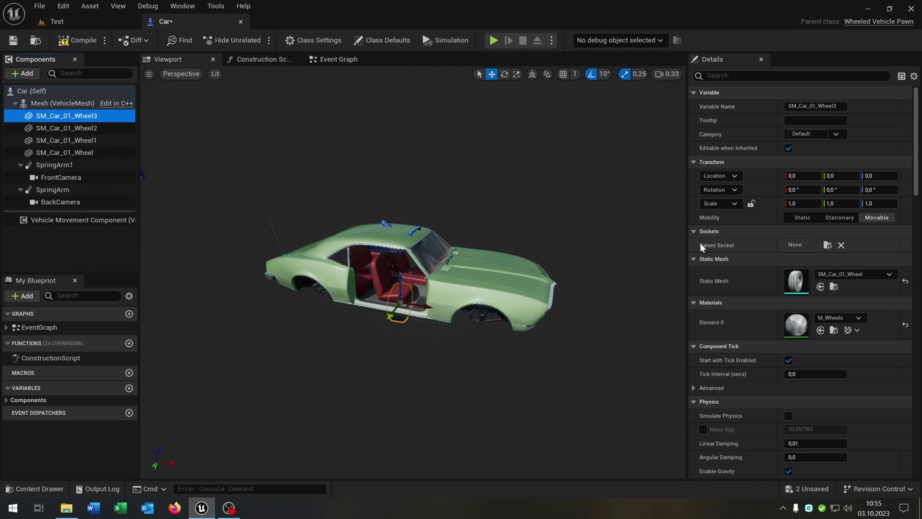
Set the parent socket of SM_Car_01_Wheel3 to RL and of SM_Car_01_Wheel2 to RR
click(827, 245)
click(814, 294)
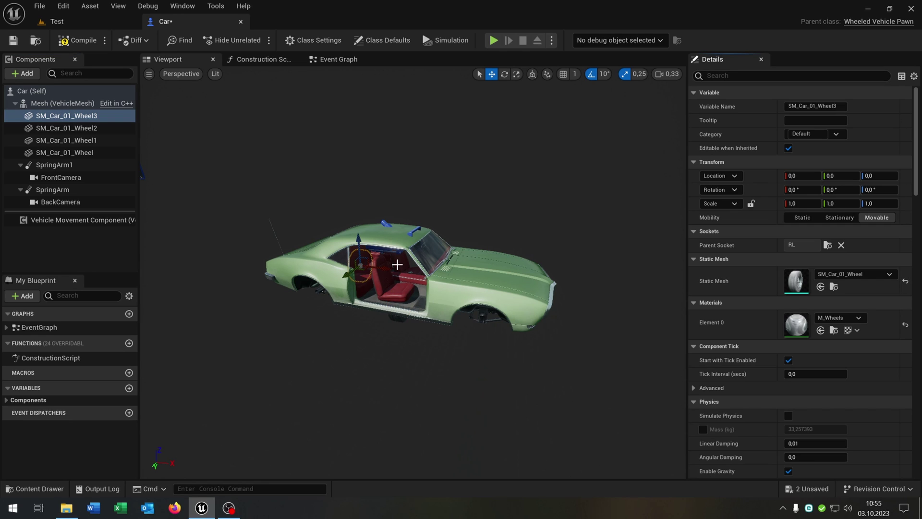
click(126, 128)
click(823, 232)
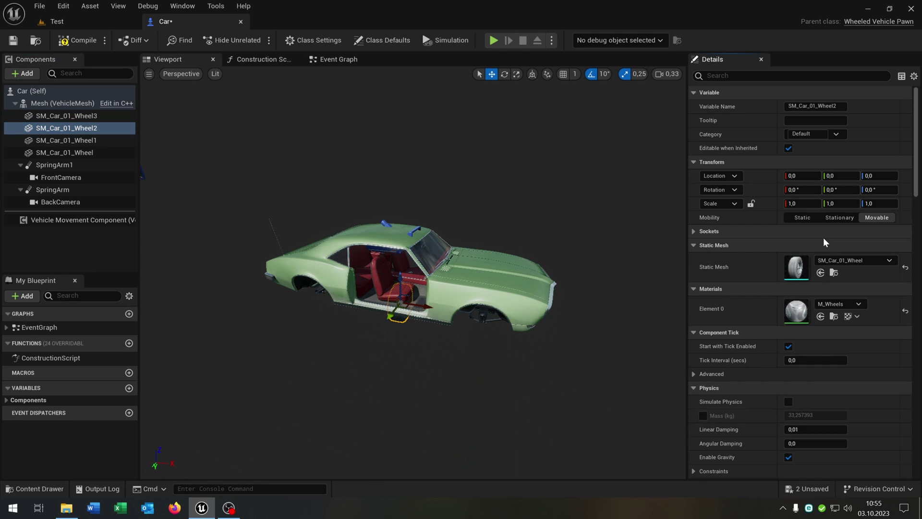
click(698, 231)
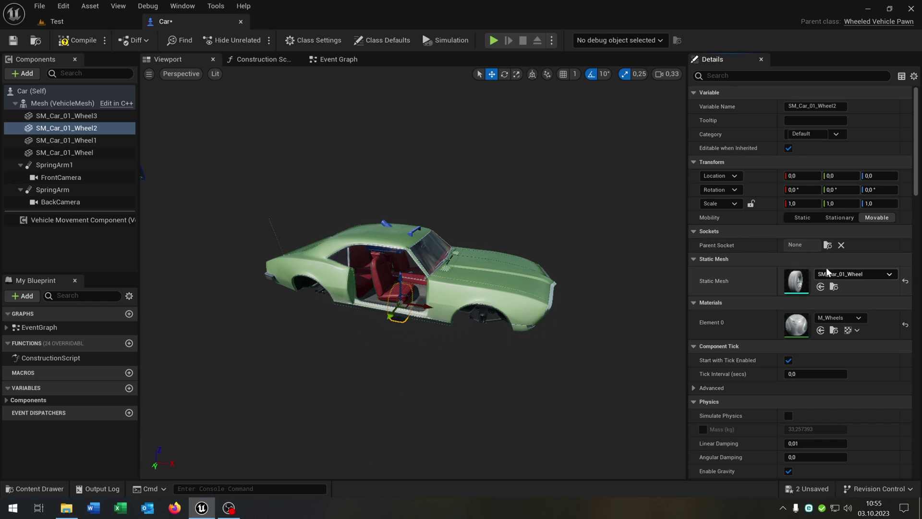
click(828, 245)
click(821, 313)
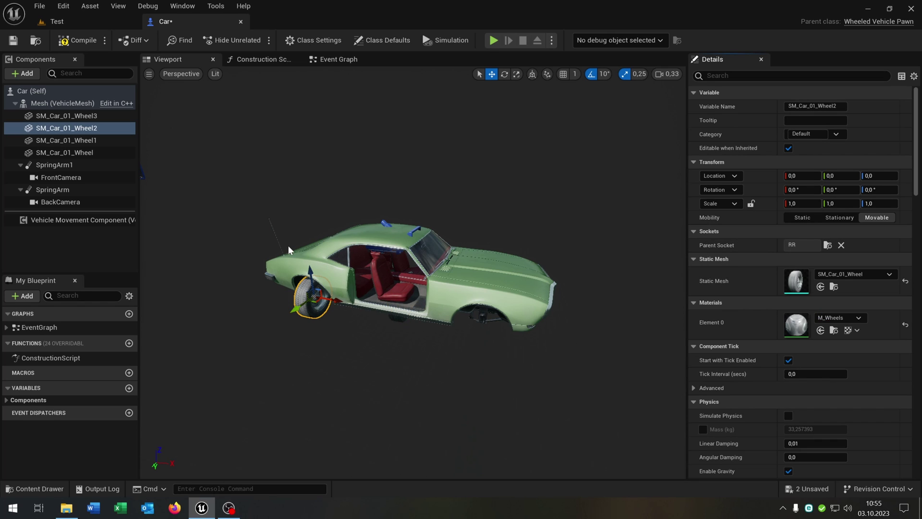
Set the parent socket of SM_Car_01_Wheel1 to FL and of SM_Car_01_Wheel to FR
click(66, 140)
click(827, 246)
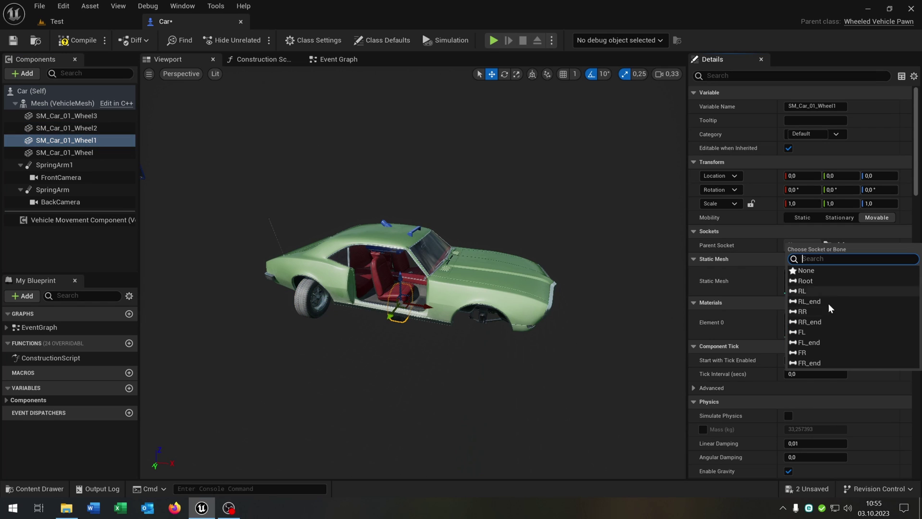
click(803, 332)
key(Down)
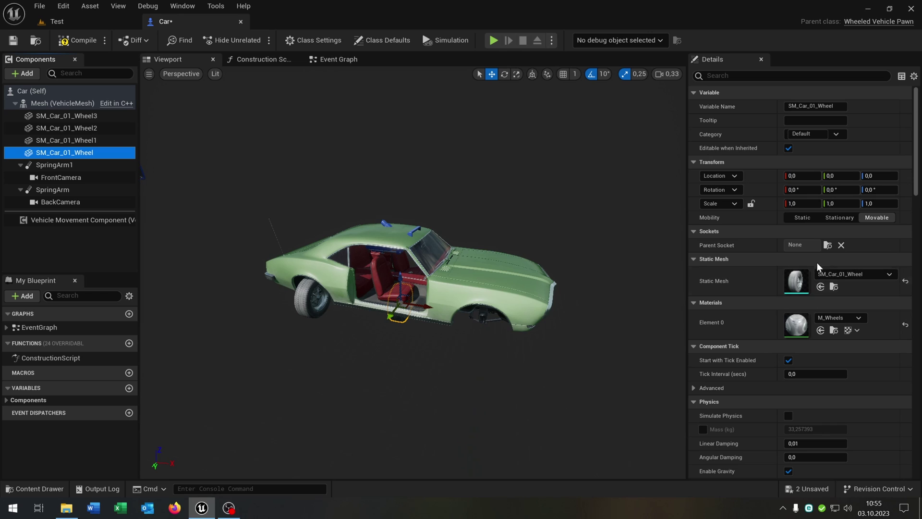
click(827, 245)
click(802, 354)
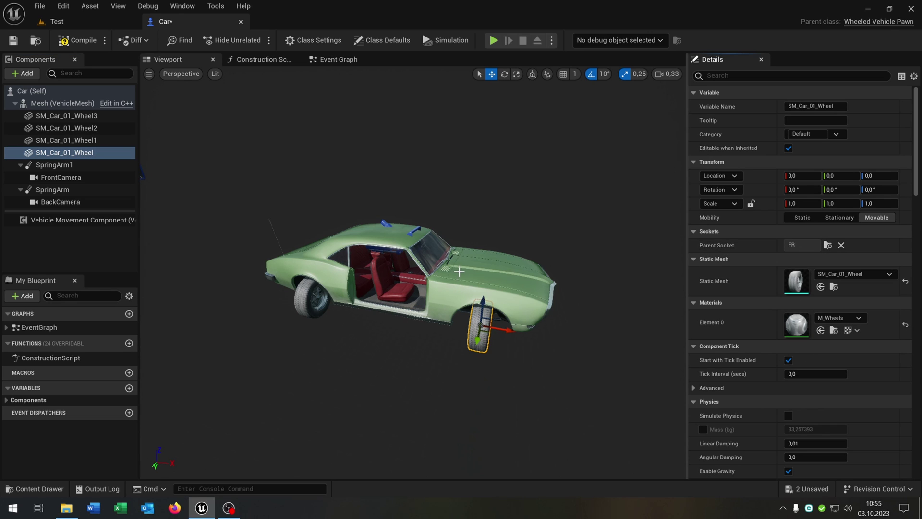
Select all four wheel components and set their Z rotation to 90°
alt+drag(459, 272, 403, 264)
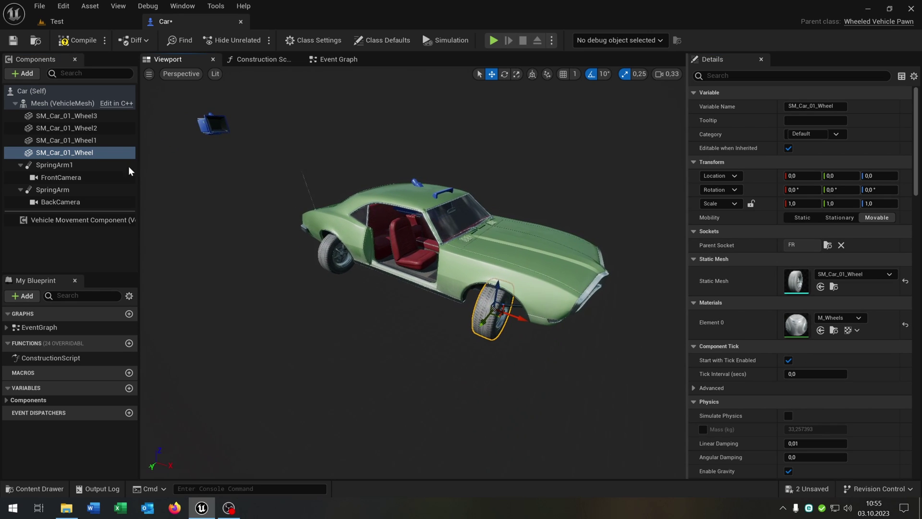
shift+click(96, 120)
click(879, 120)
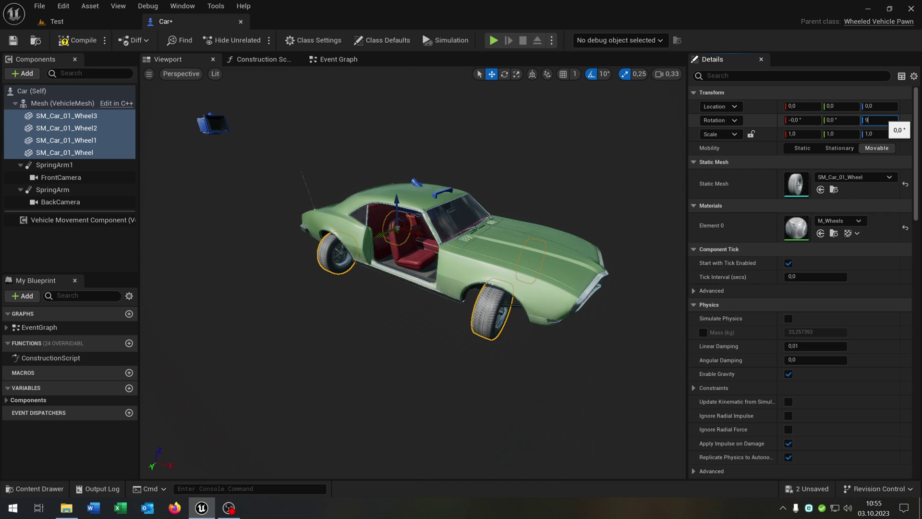
text(90)
key(Return)
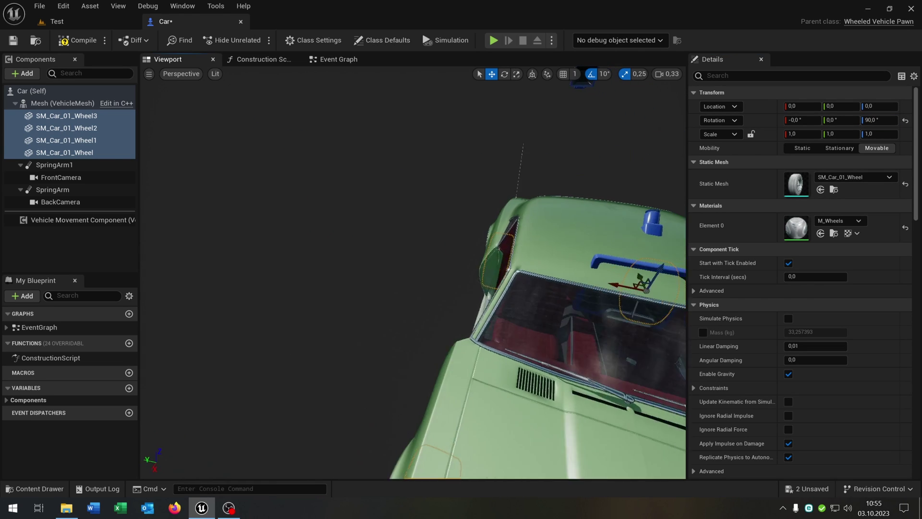
Select the SM_Car_01_Wheel3 and SM_Car_01_Wheel1 components on the car's left side and change their Z rotation
alt+drag(480, 269, 527, 286)
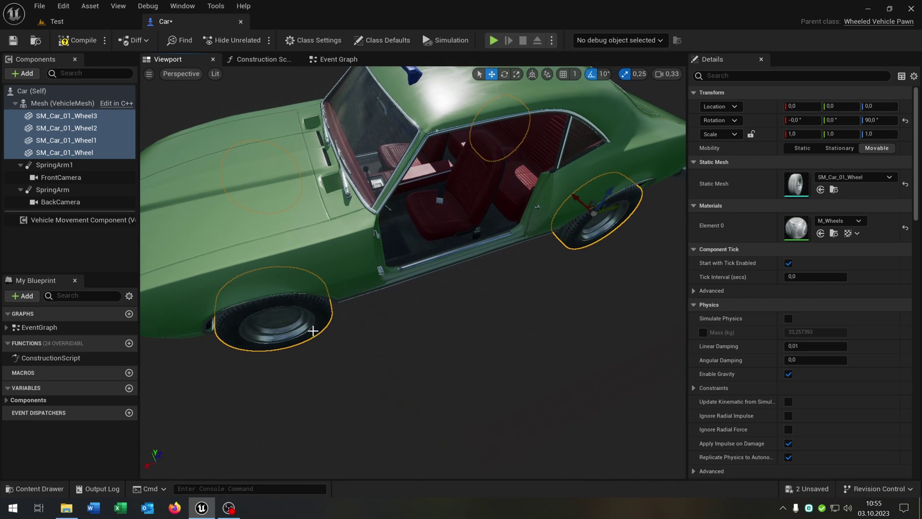
click(310, 322)
ctrl+click(604, 233)
click(879, 120)
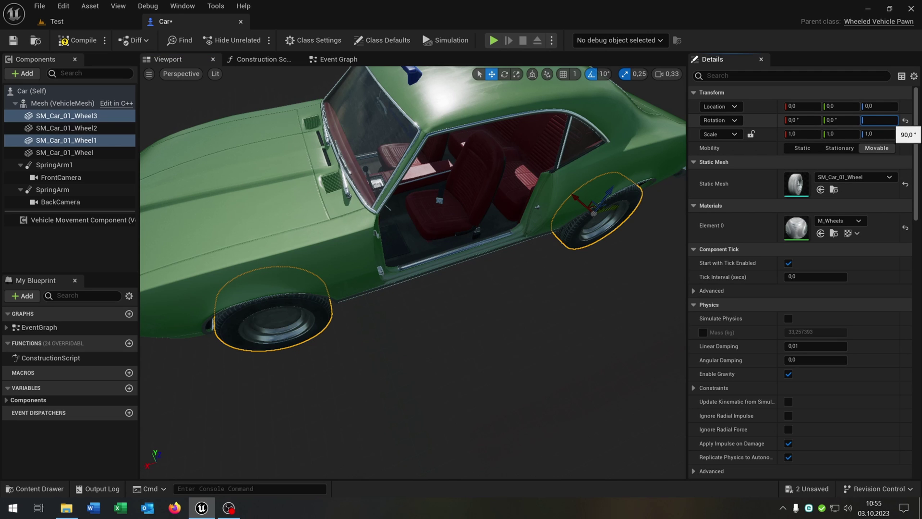
alt+drag(612, 274, 420, 192)
Set the Anim Class of the car's Mesh component to Car_AB
click(418, 220)
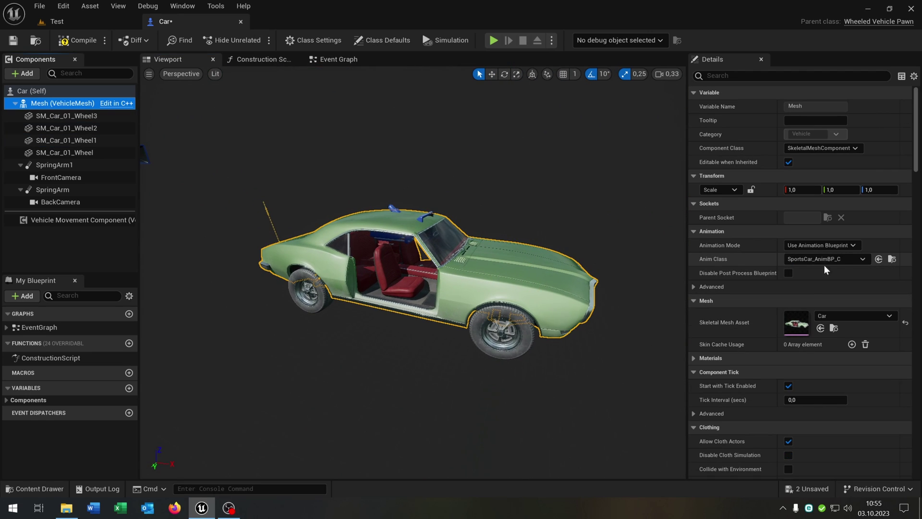
click(842, 260)
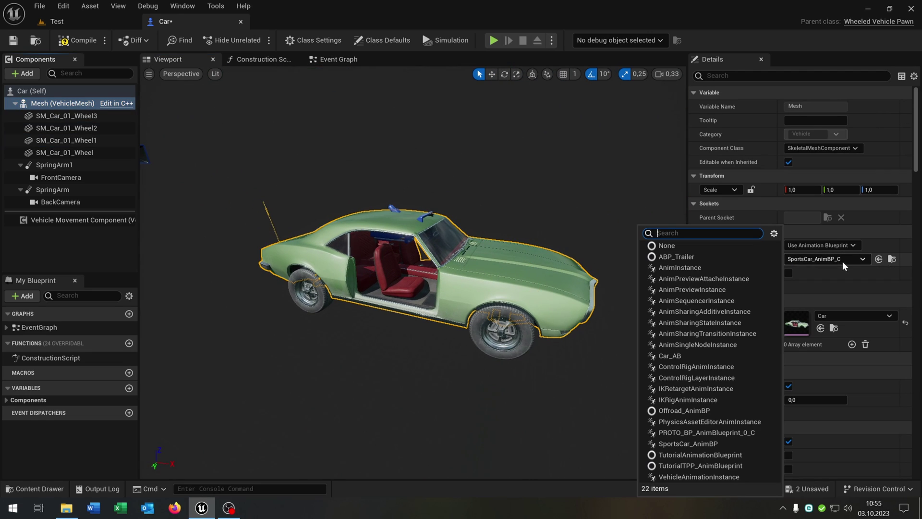
click(675, 356)
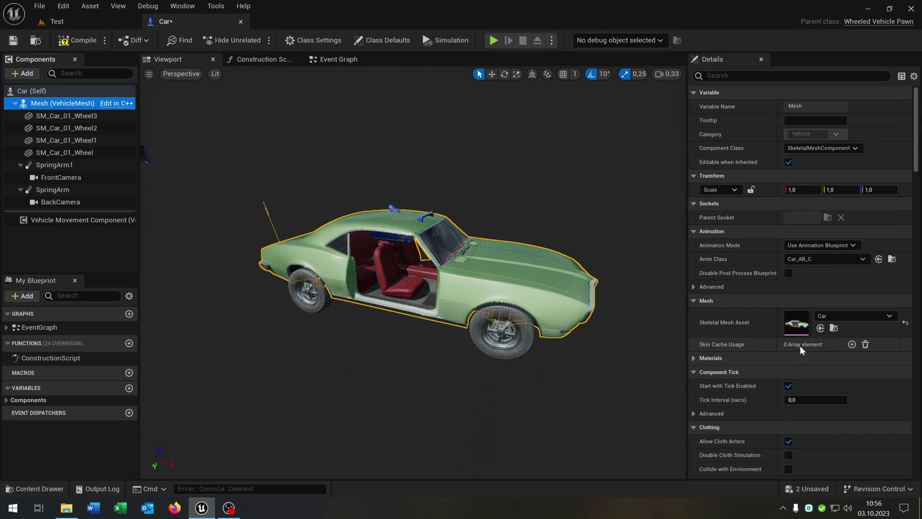
In the Vehicle Movement Component's Wheel Setups, set the bone names of indices 0 to 3 to FL, FR, RL and RR
click(71, 222)
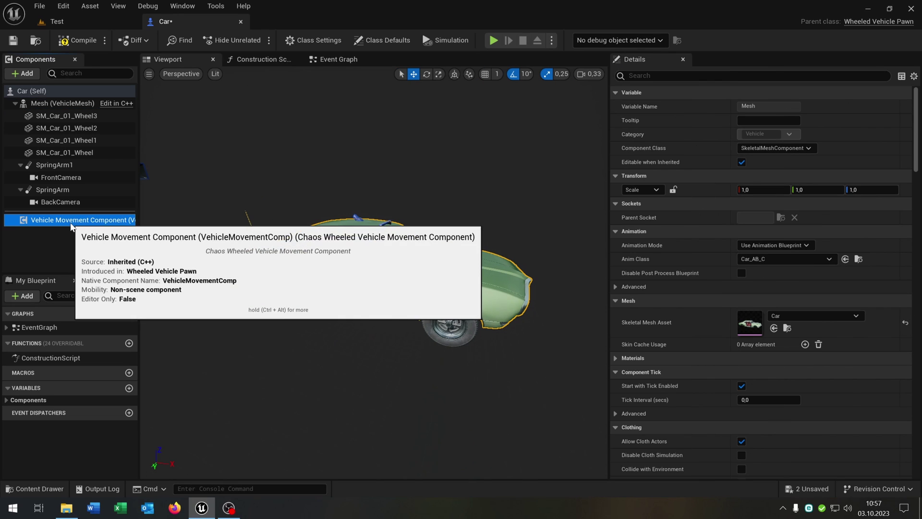
scroll(661, 263, down, 5)
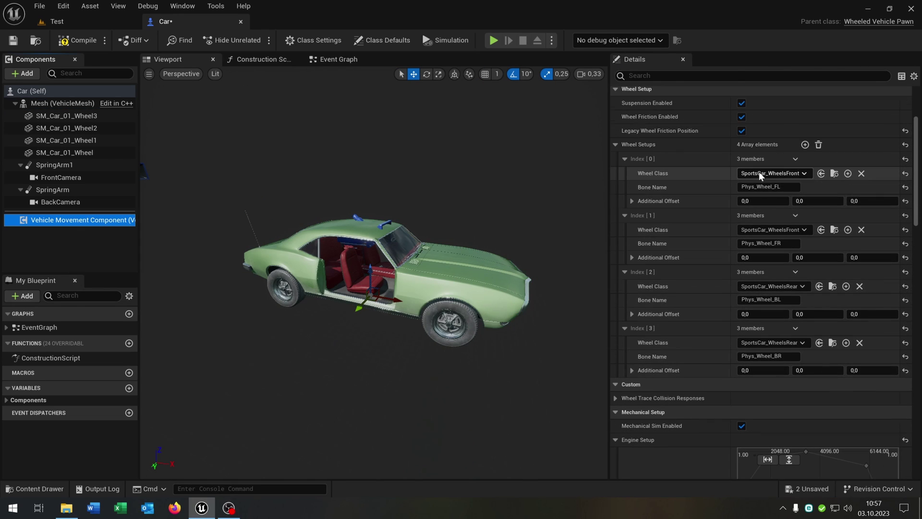
click(792, 187)
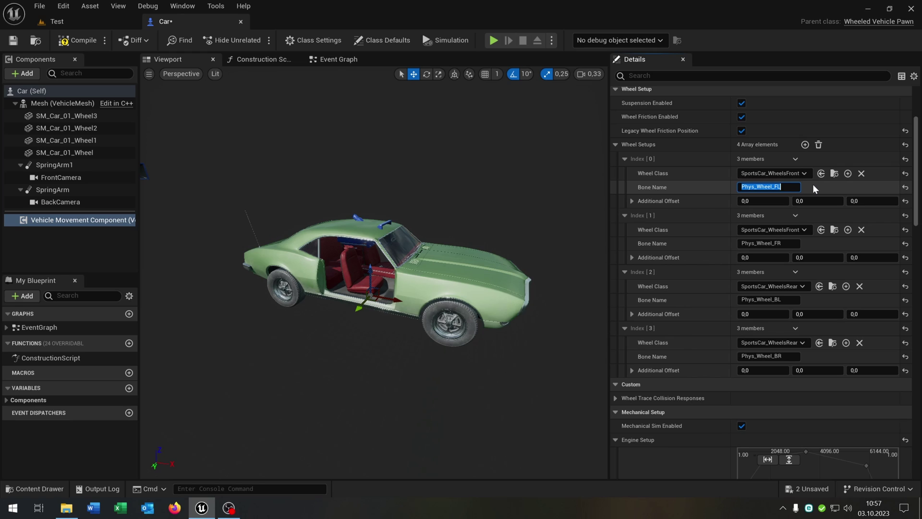
text(FL)
text(F)
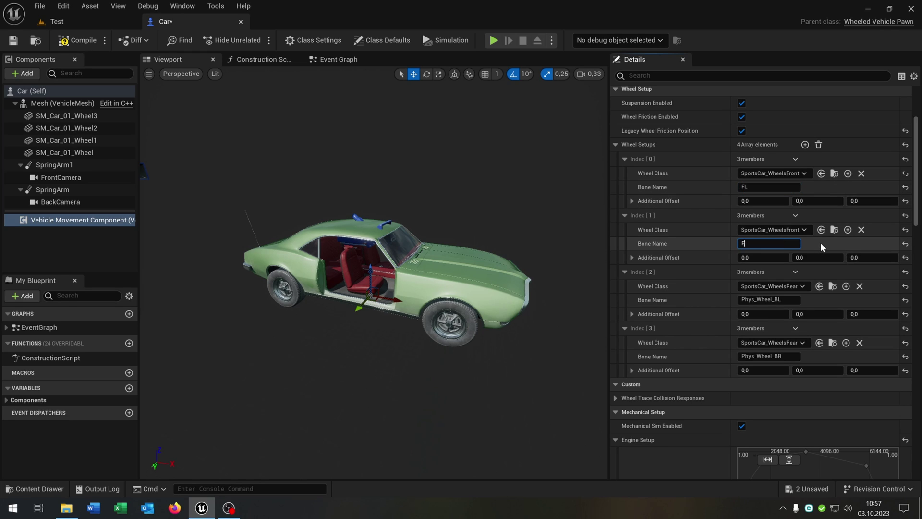
text(R)
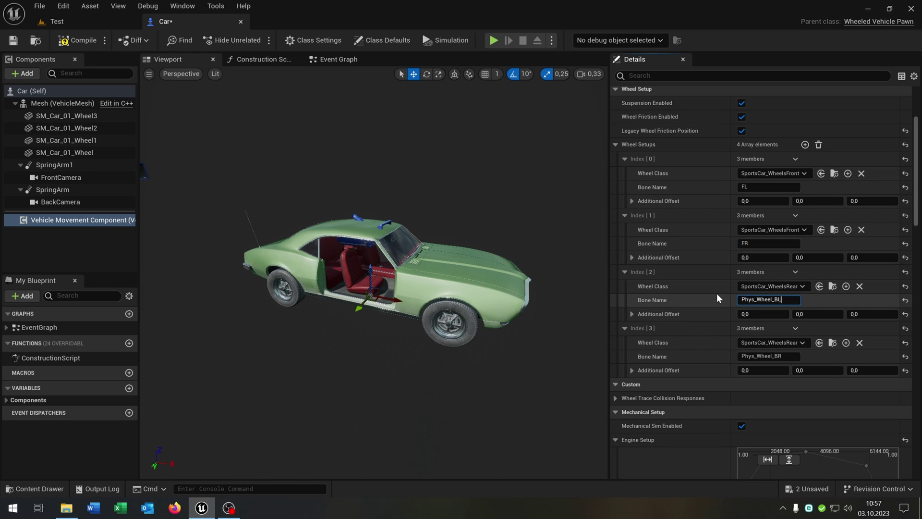
click(793, 299)
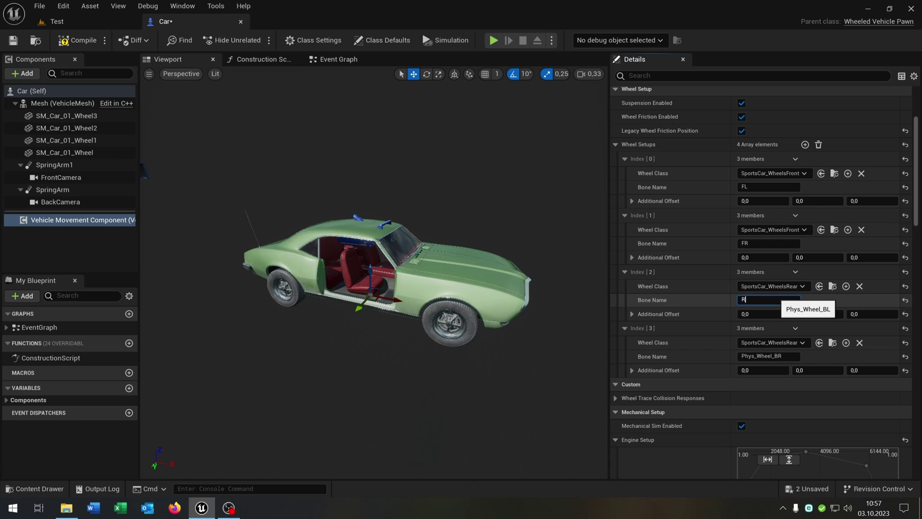
click(798, 359)
text(RR)
Assign wheel class Car_WheelsFront to wheel setups 0 and 1 and Car_WheelsRear to setups 2 and 3, and save the blueprint
click(791, 172)
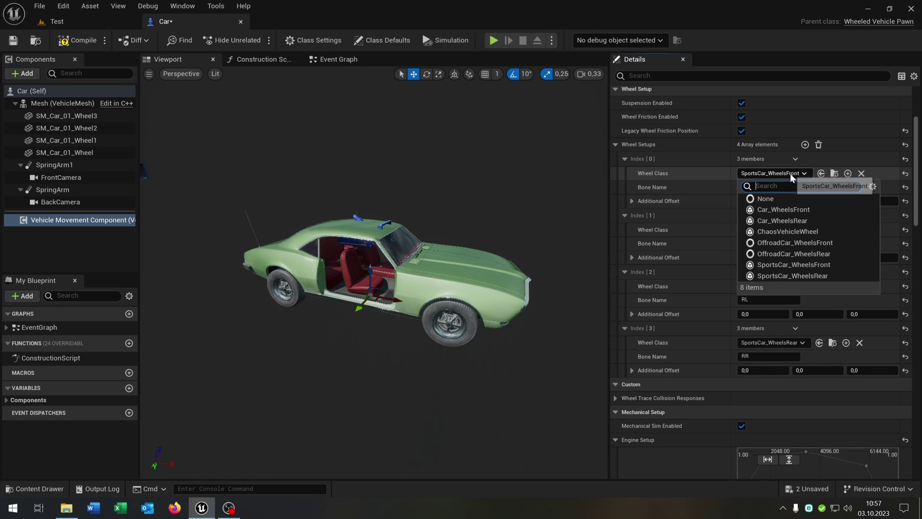
click(810, 213)
click(792, 229)
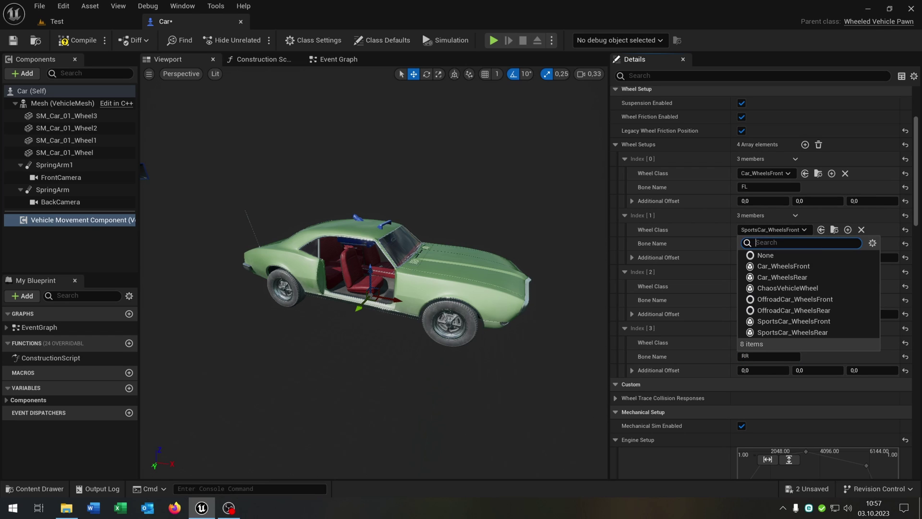
click(797, 266)
click(795, 287)
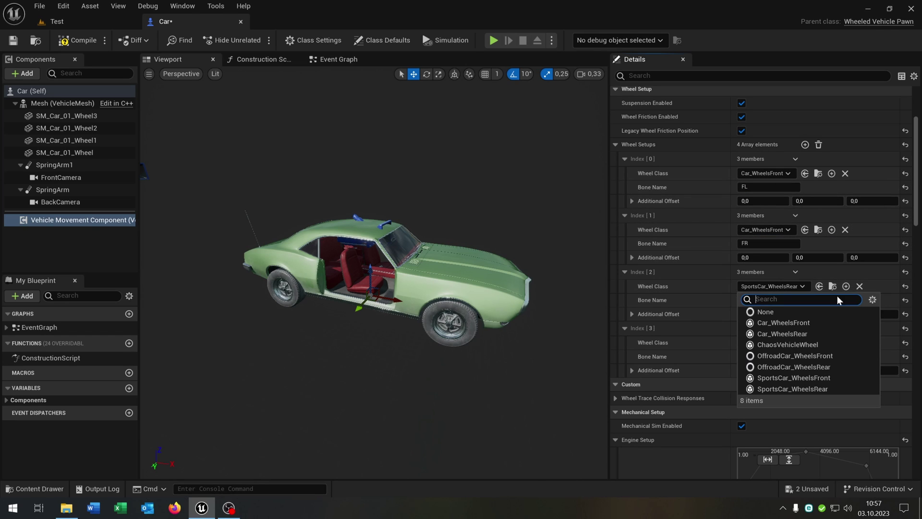
click(808, 338)
click(778, 343)
click(823, 389)
click(797, 356)
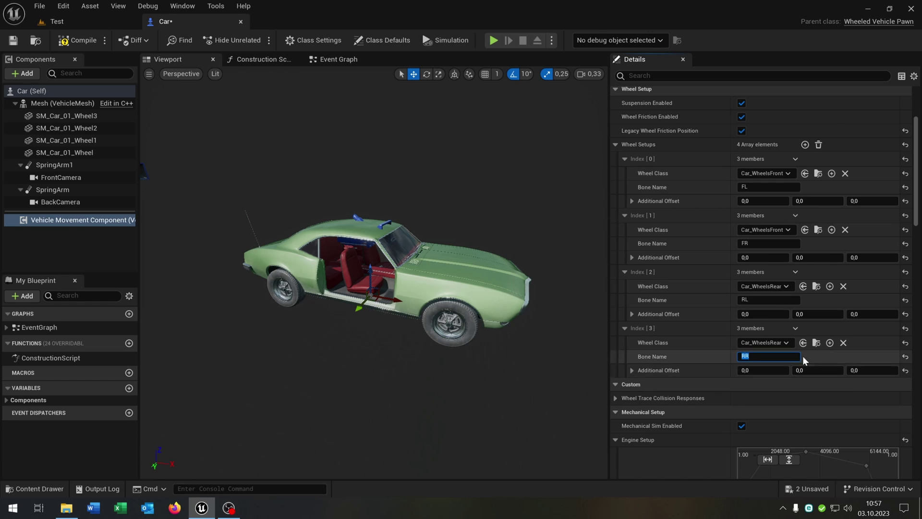
key(ctrl+s)
Switch the car Mesh's collision preset to Custom with WorldDynamic set to Ignore, and save the blueprint
click(64, 103)
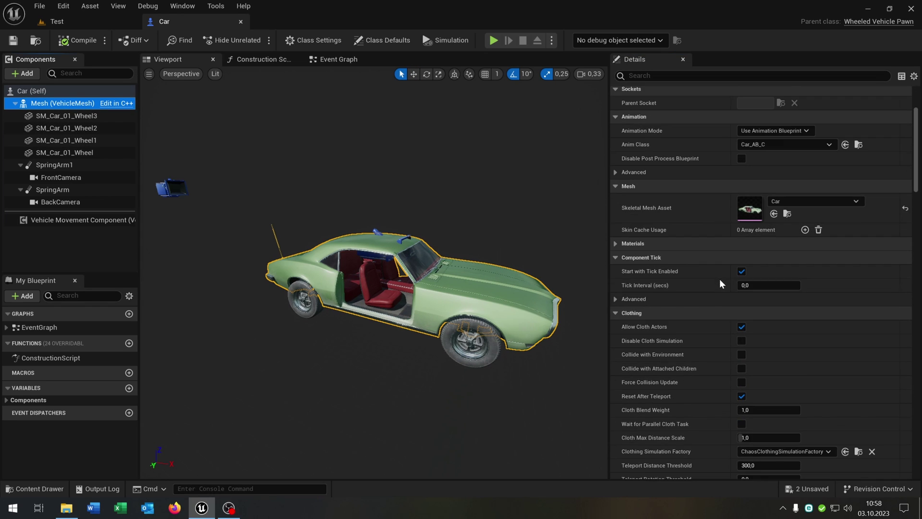
scroll(719, 281, down, 15)
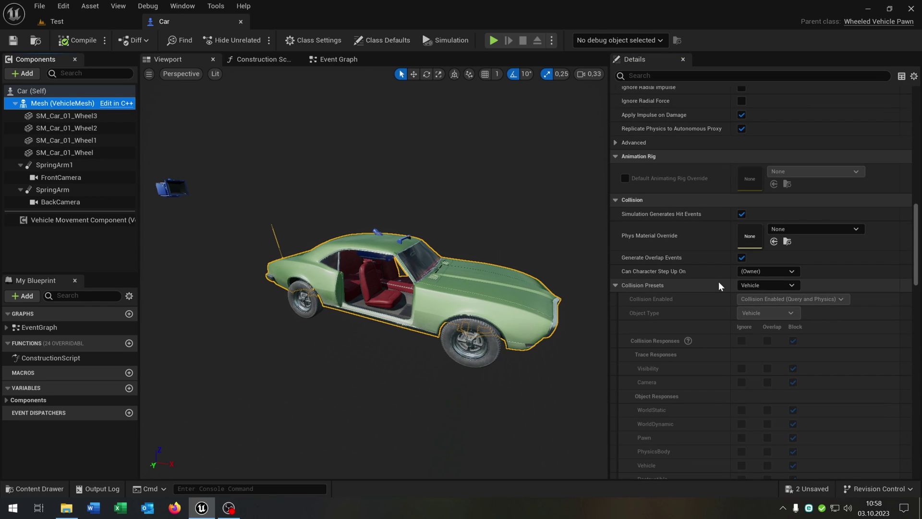
click(769, 286)
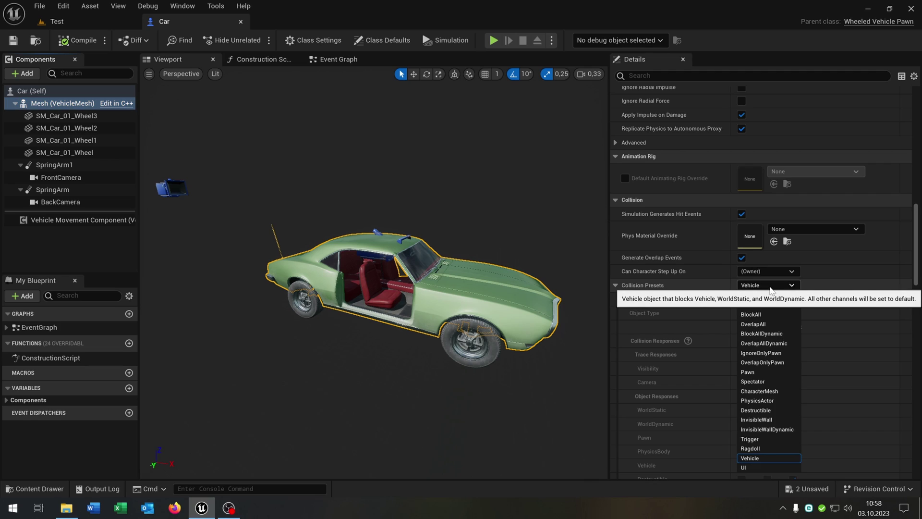
click(768, 305)
scroll(792, 336, down, 2)
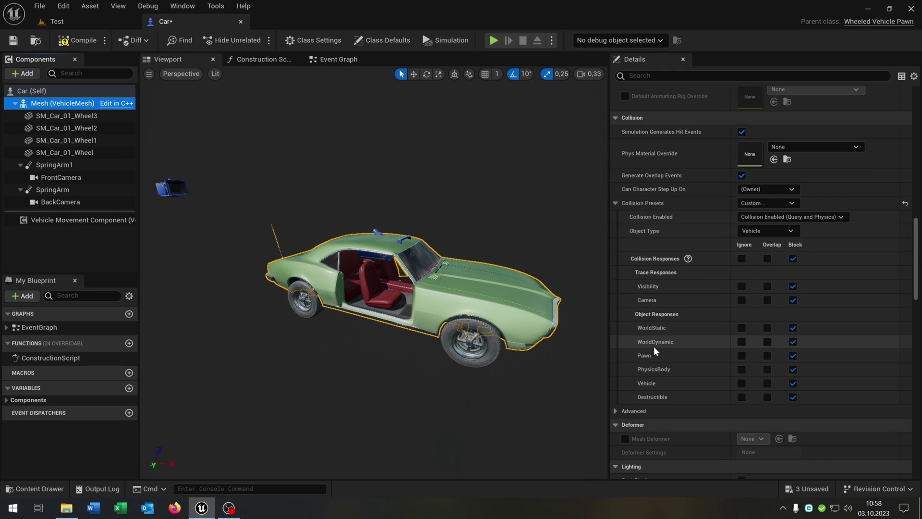
click(743, 341)
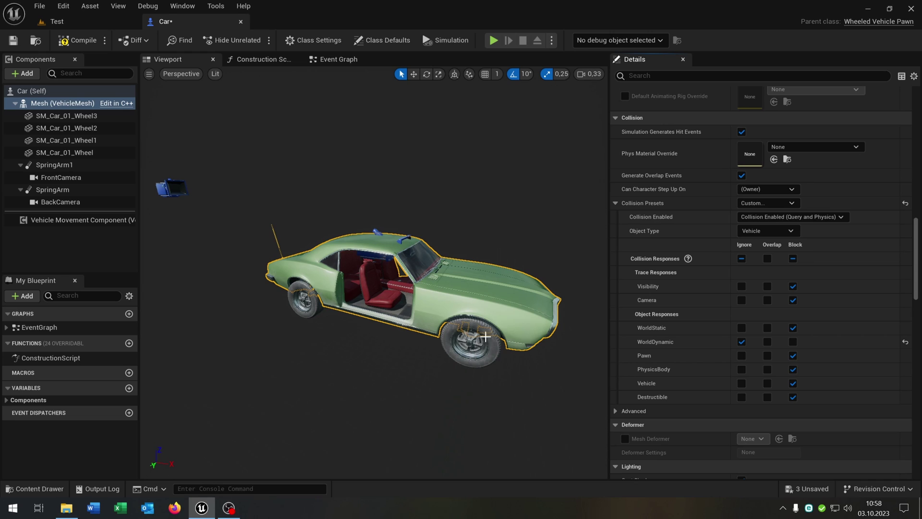
click(18, 42)
In the project's Maps & Modes settings, set the Default Pawn Class to Car
click(103, 22)
click(888, 39)
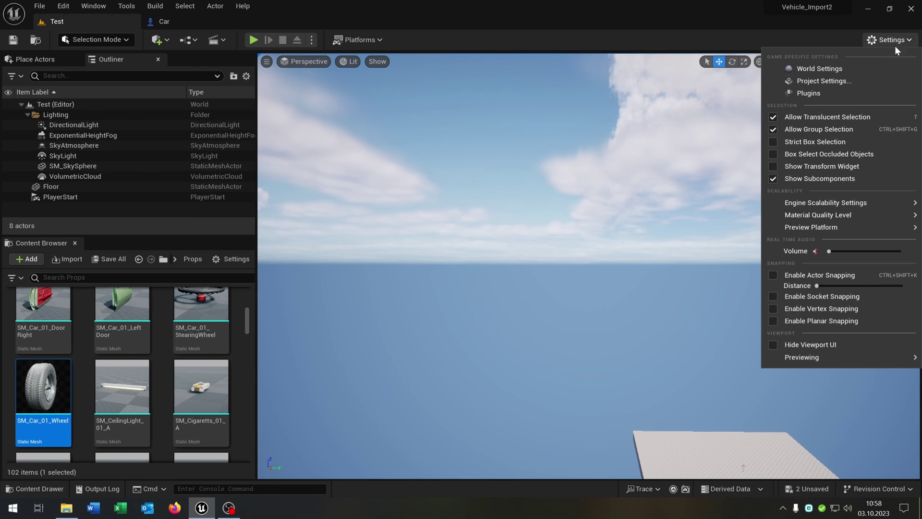
click(832, 83)
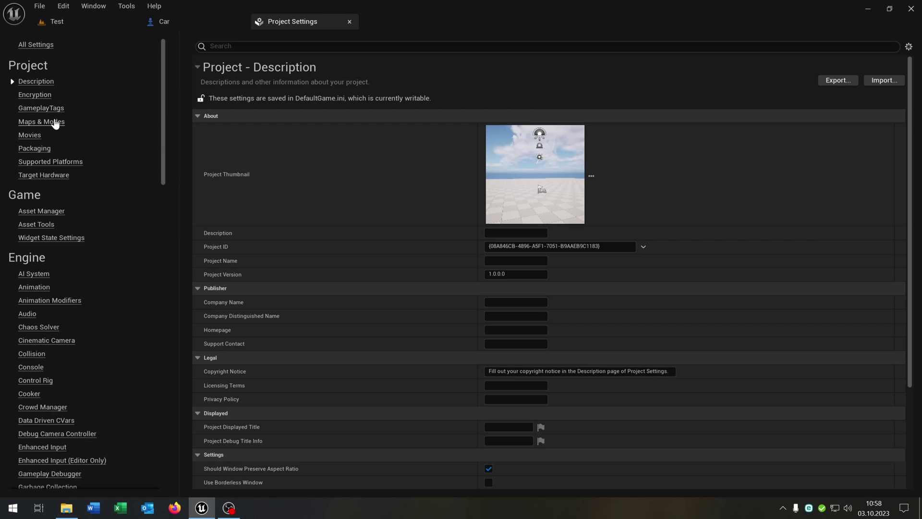
click(56, 123)
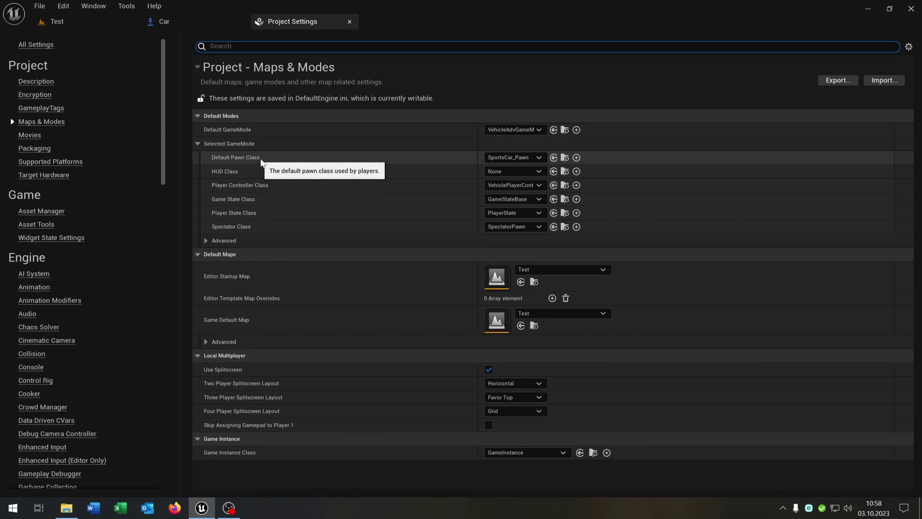
click(537, 157)
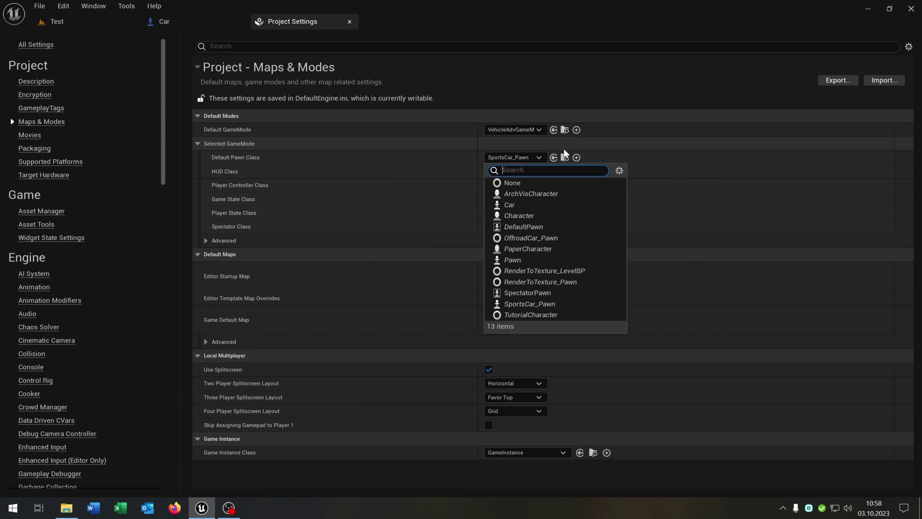
click(526, 205)
Play the Test level and test-drive the car, accelerating forward and steering right
click(96, 21)
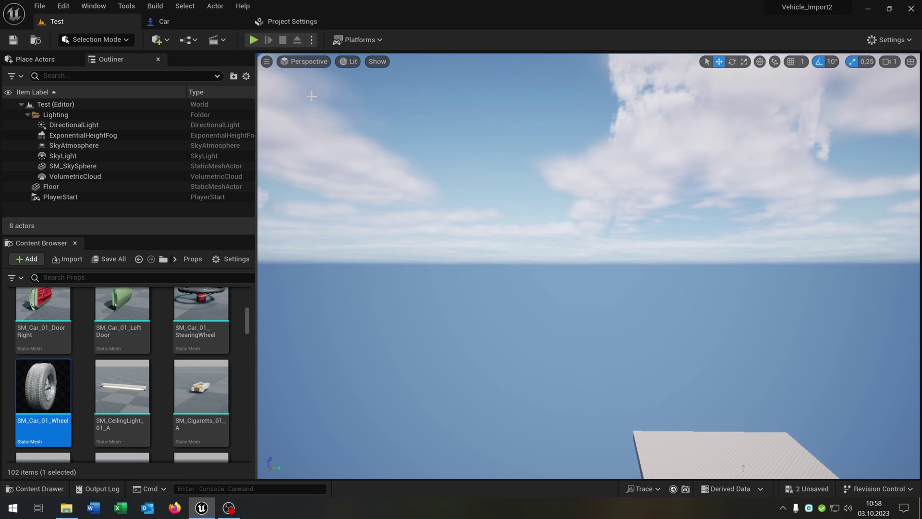
click(254, 40)
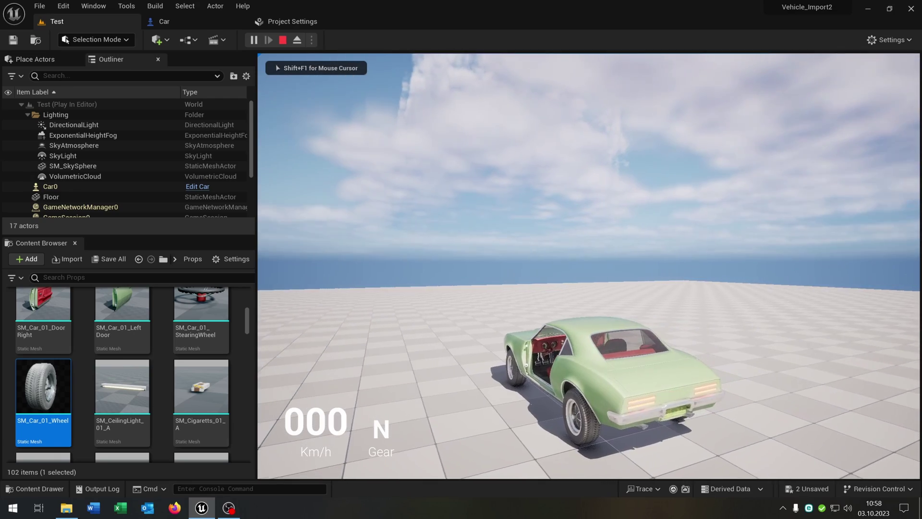
key(w)
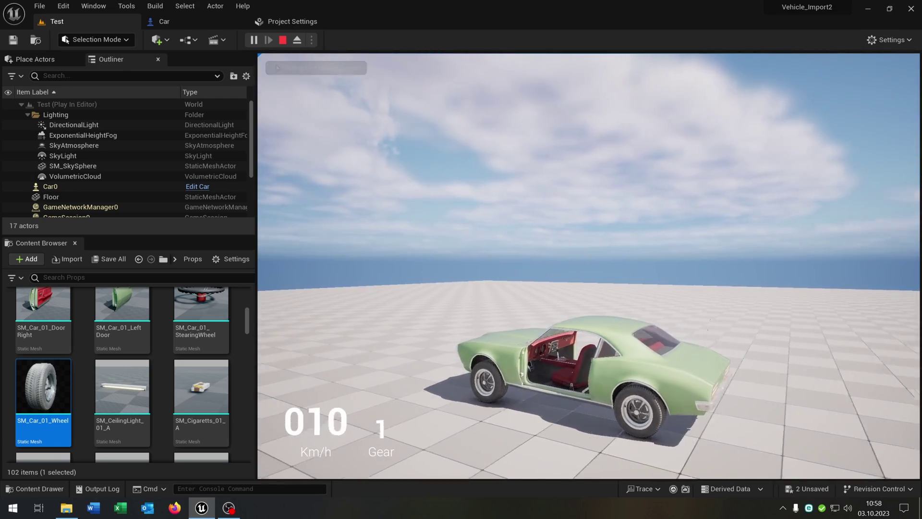
key(d)
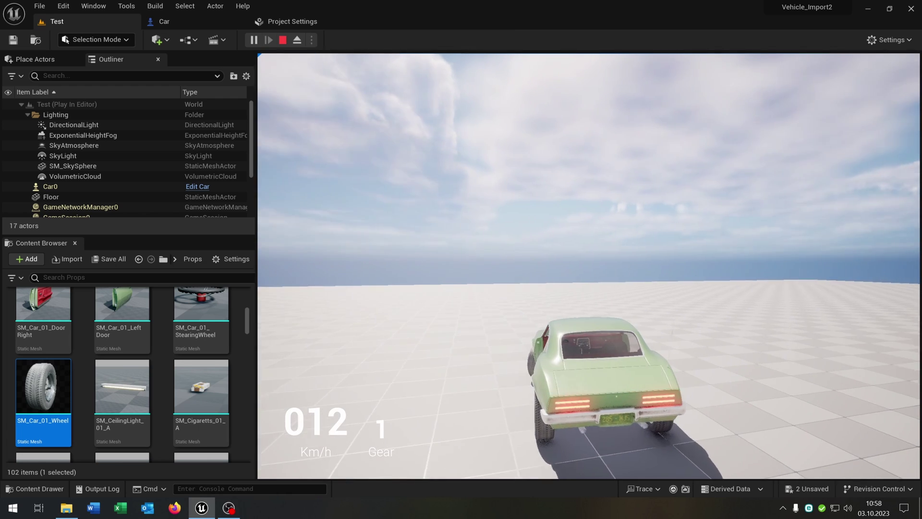
key(w)
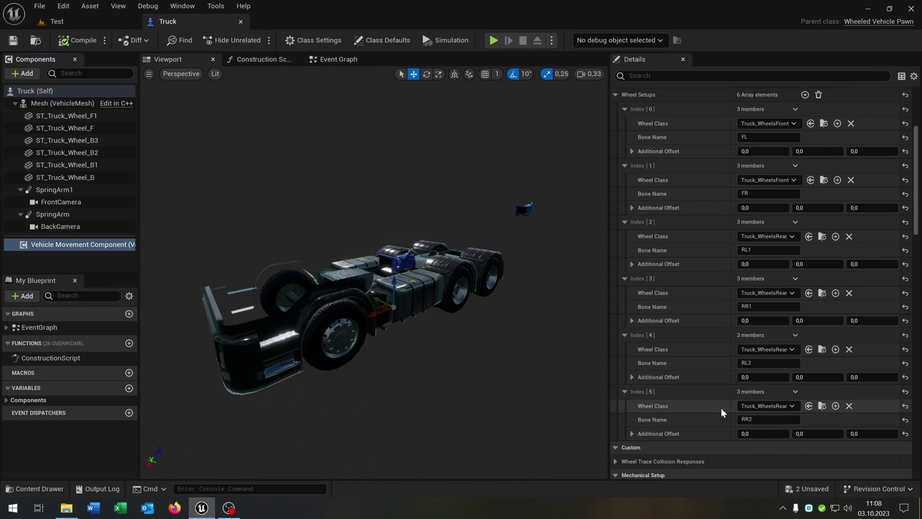
In the project's Maps & Modes settings, change the Default Pawn Class to Truck
click(110, 21)
click(889, 39)
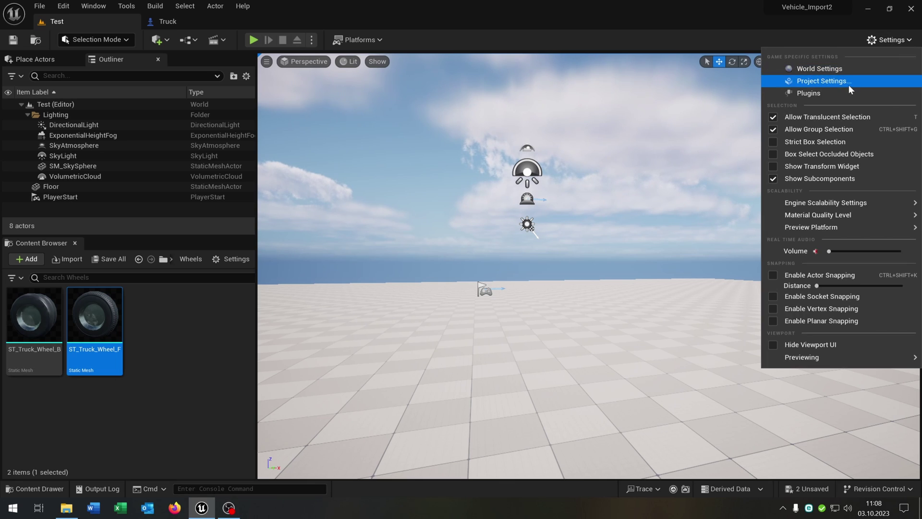
click(859, 80)
click(61, 126)
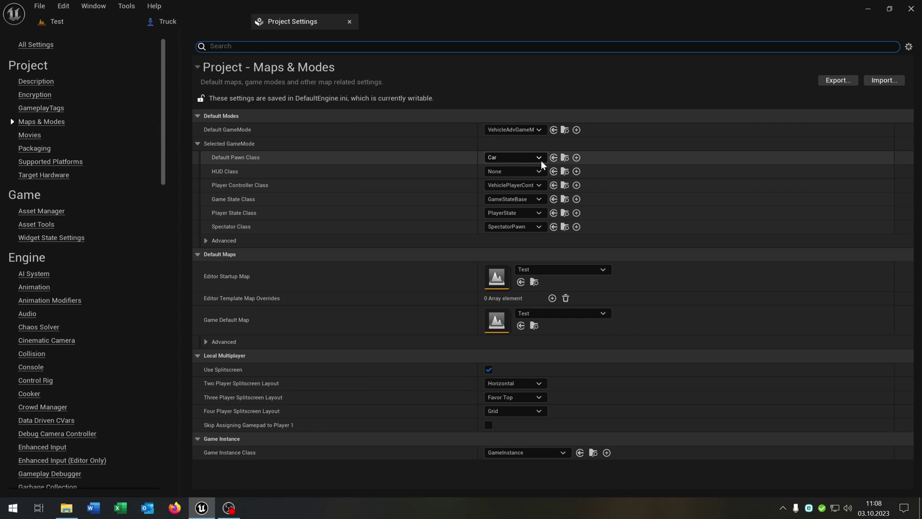
click(539, 158)
click(531, 313)
Play the Test level and test-drive the truck forward and in reverse
click(77, 20)
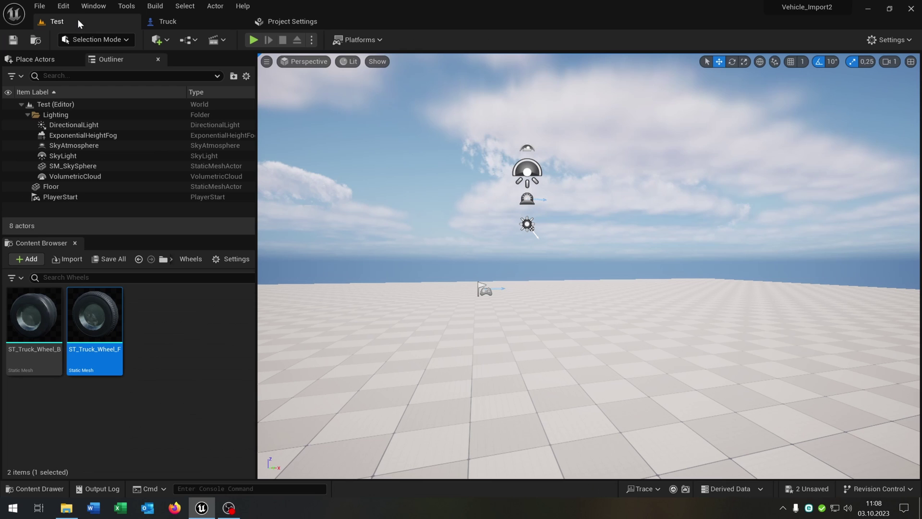
key(alt+p)
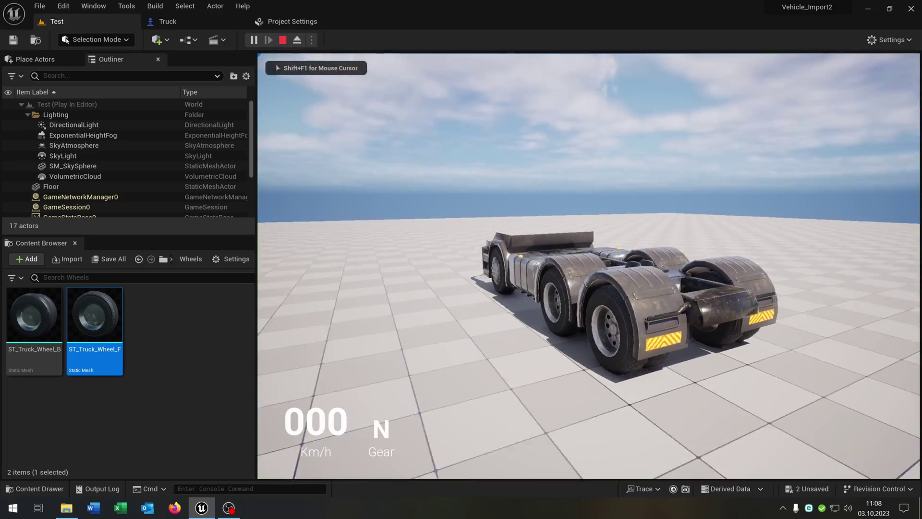
key(w)
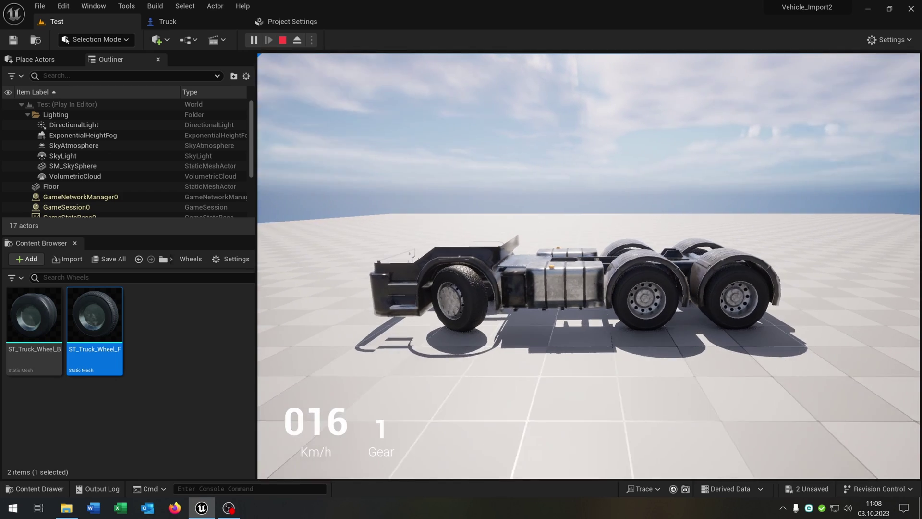
key(s)
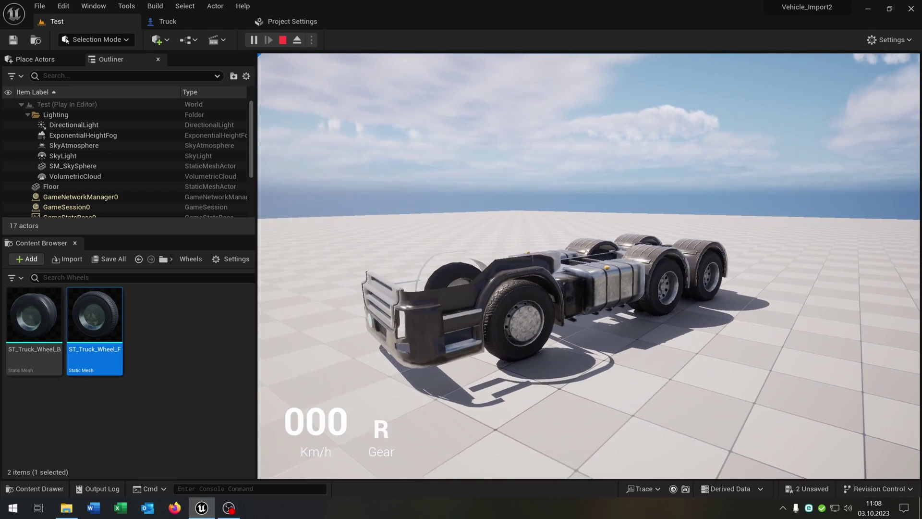